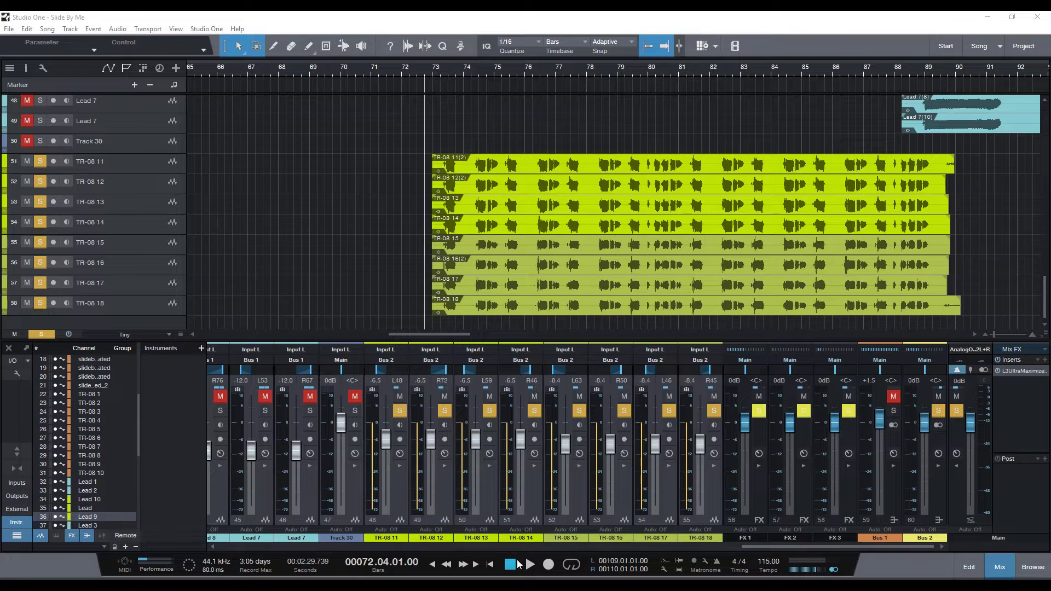
Step: Play the soloed TR-08 11–18 vocals together from just before bar 73 through to bar 81
left_click(530, 564)
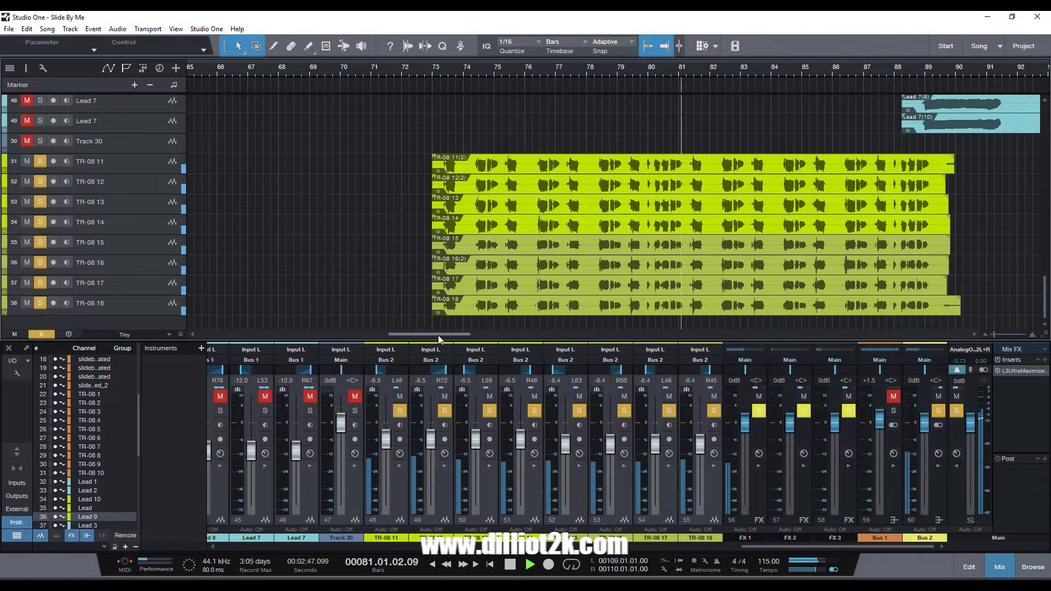
key("space")
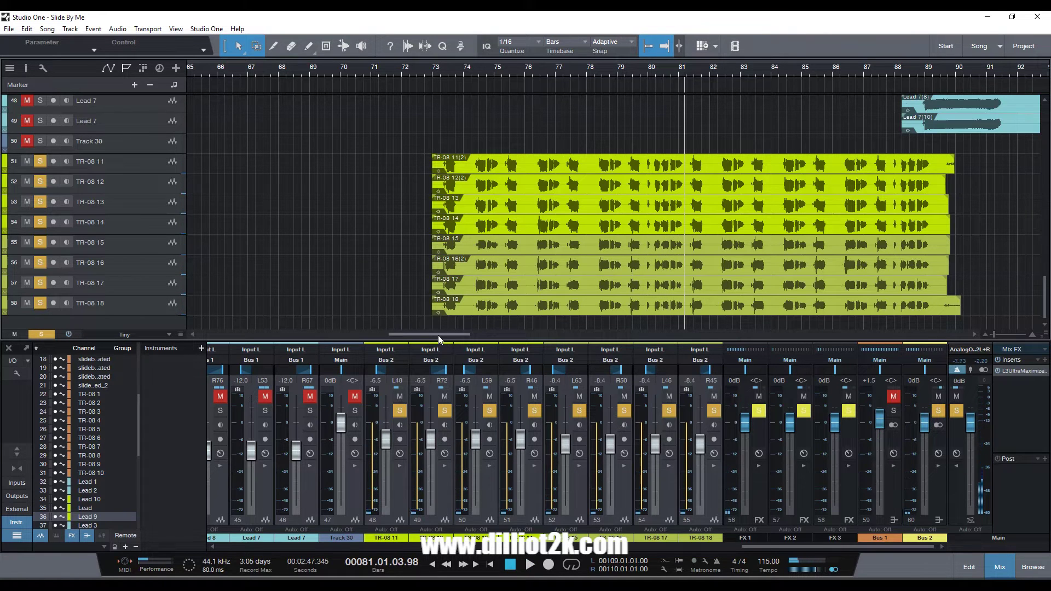
Step: Unsolo the TR-08 15–18 tracks and audition TR-08 11–14 alone from bar 73 for about two bars
mouse_move(550, 429)
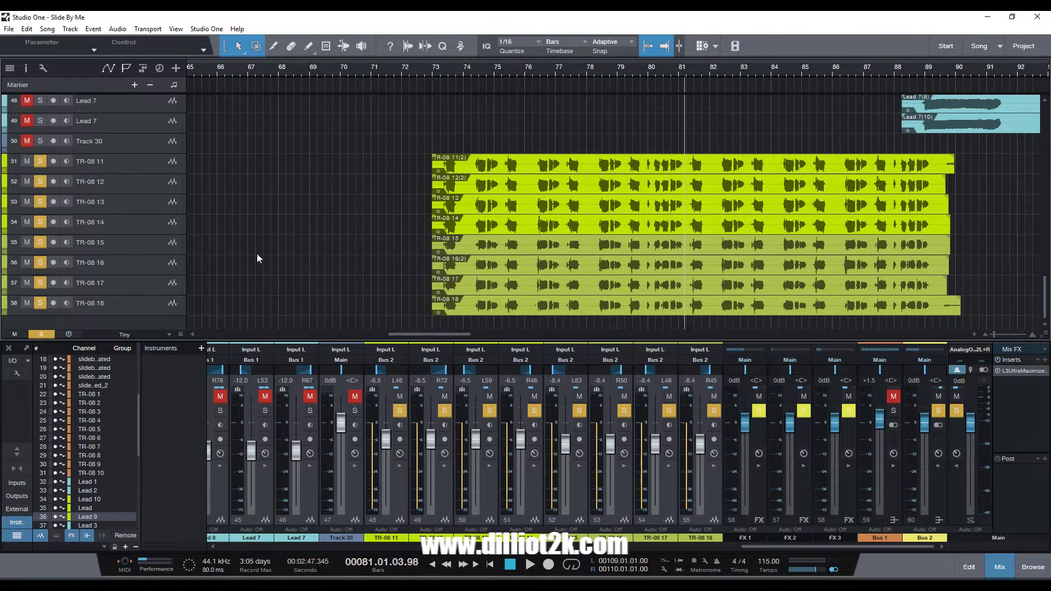
left_click(40, 242)
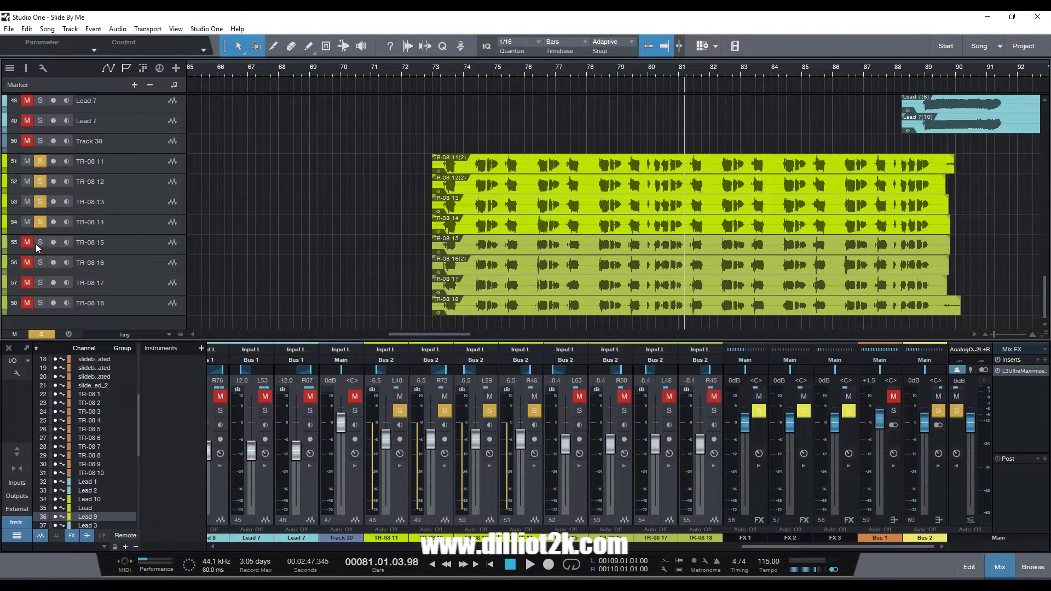
left_click(446, 67)
left_click(433, 70)
key("space")
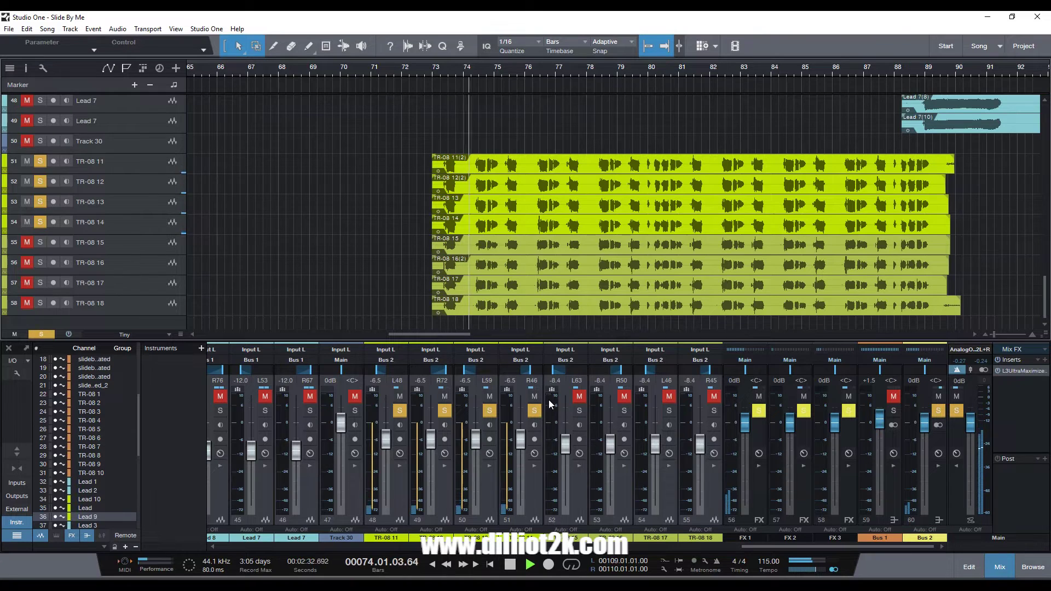
key("space")
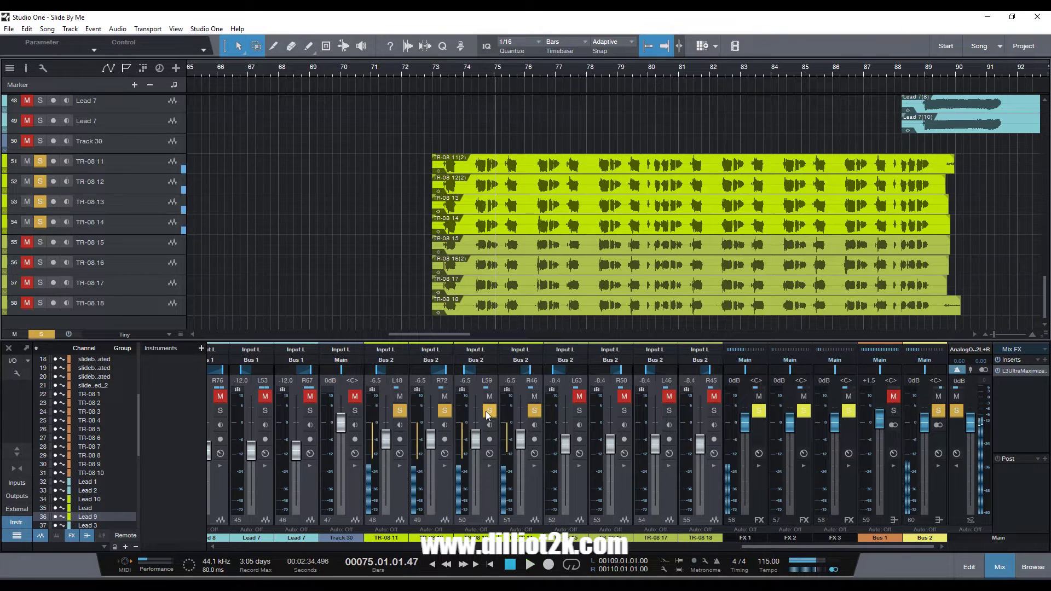
Step: Swap the solo from TR-08 11–14 to TR-08 15–18 and audition those four vocals from bar 73
left_click(536, 412)
left_click(577, 412)
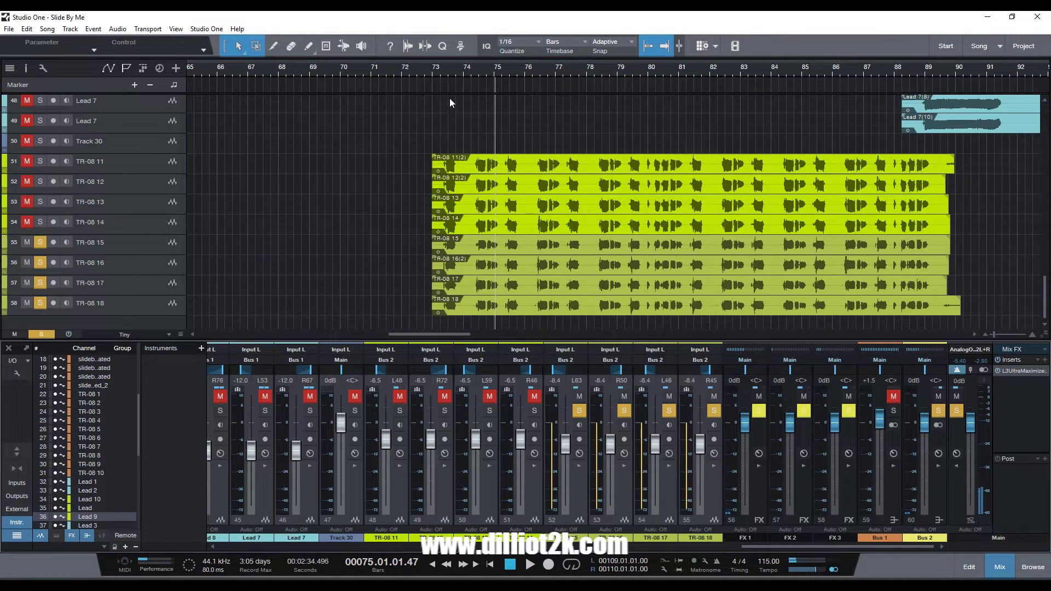
left_click(438, 70)
key("space")
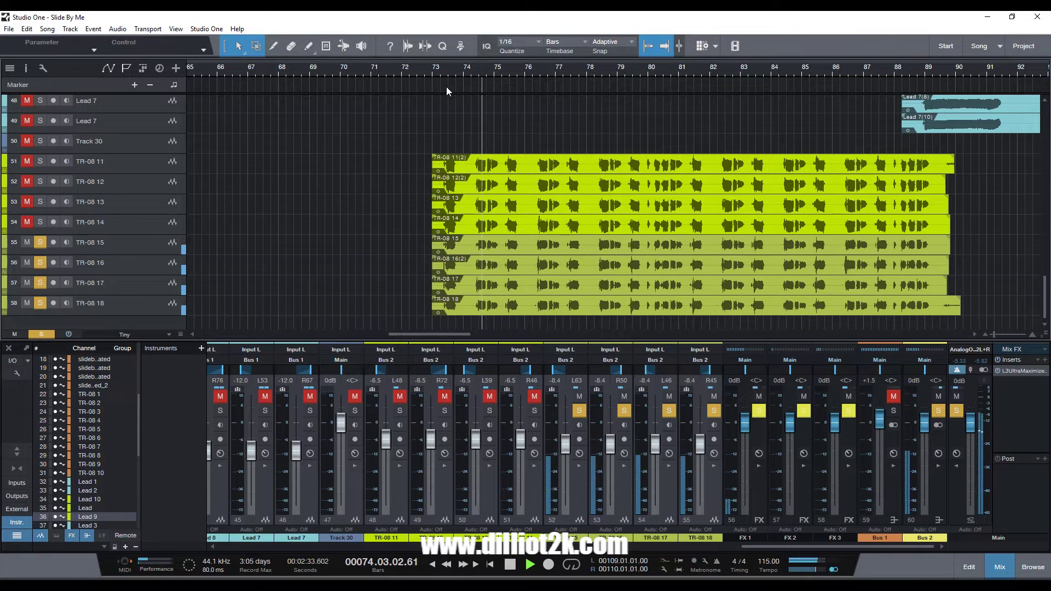
key("space")
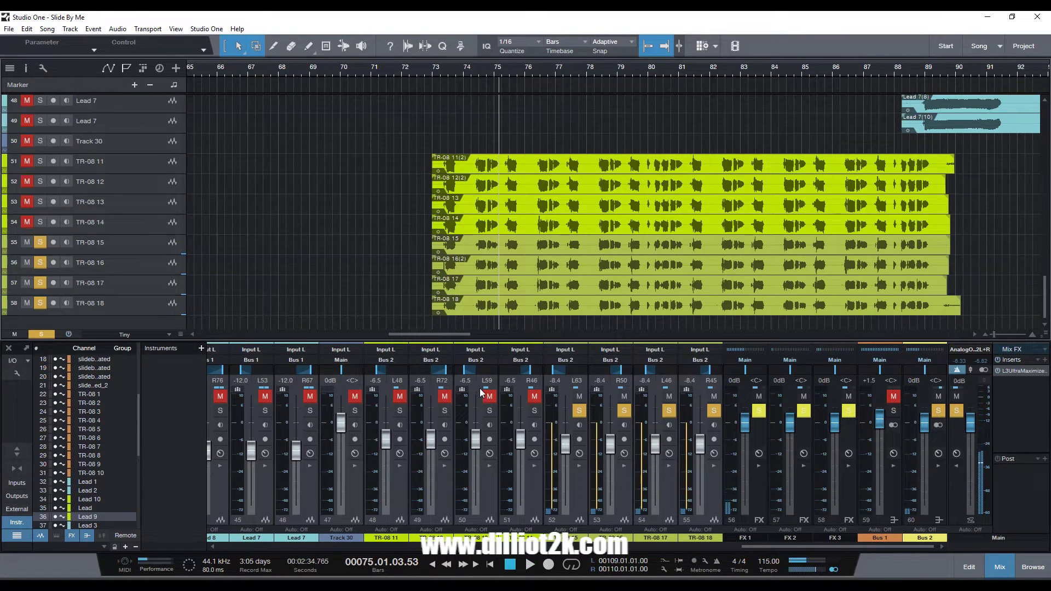
Step: Solo TR-08 11–14 again and leave TR-08 15–18 unsoloed
left_click(490, 411)
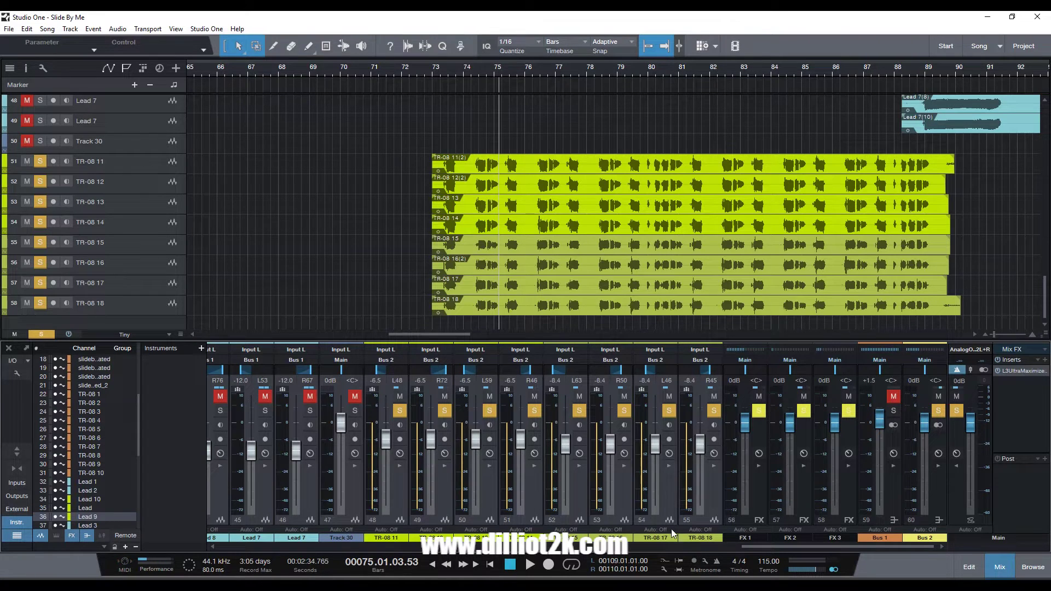
left_click_drag(770, 544, 762, 546)
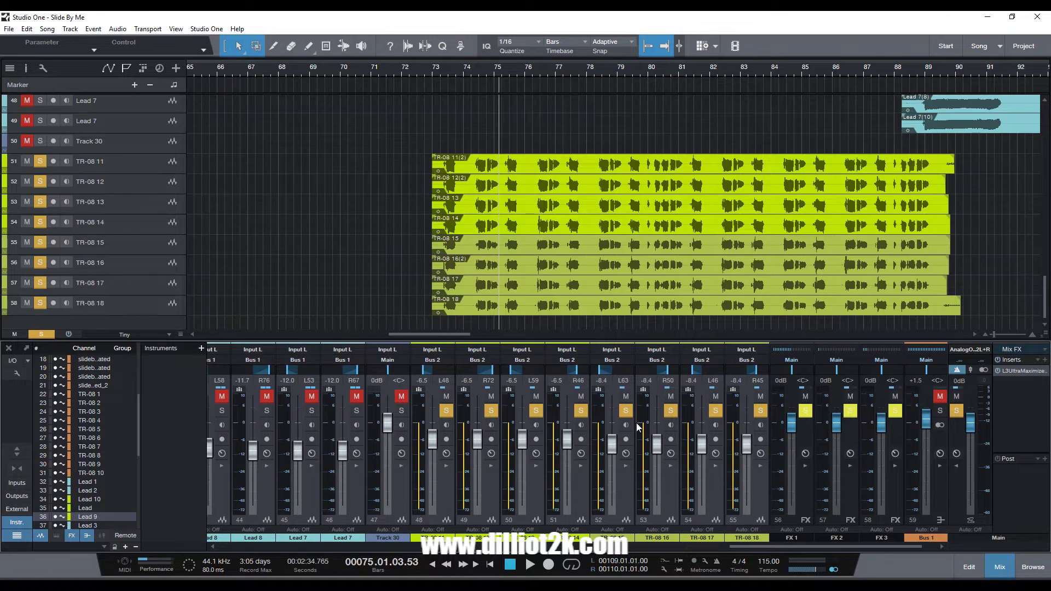
left_click(622, 410)
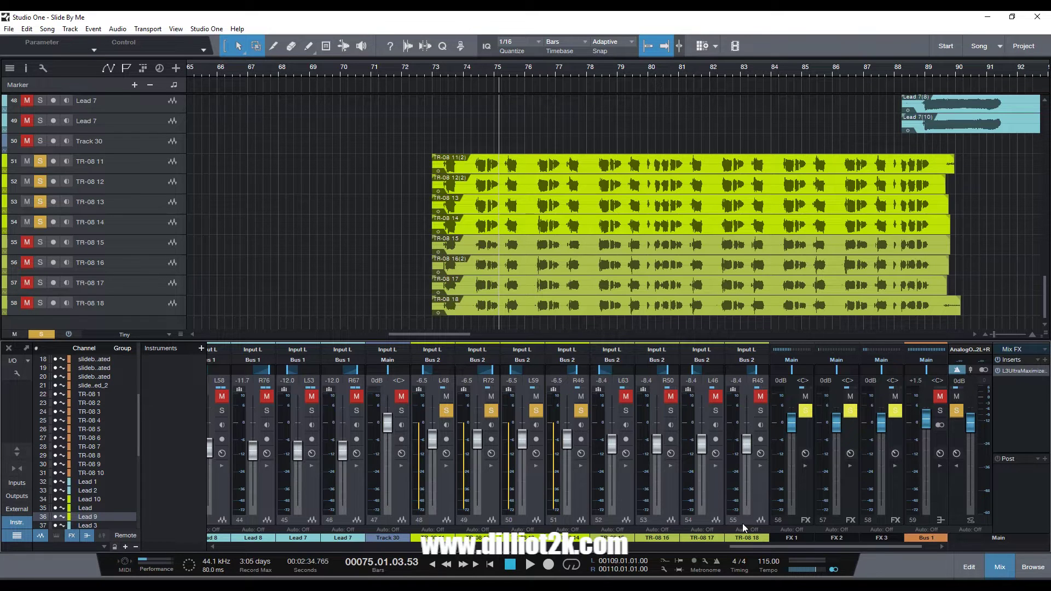
left_click_drag(754, 546, 825, 543)
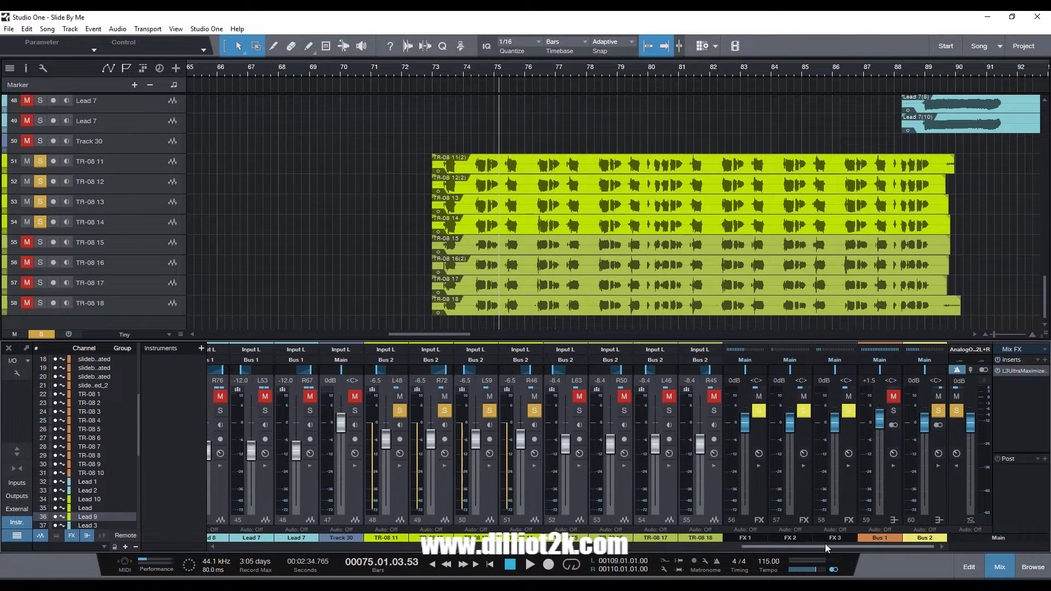
Step: Mute the FX 1 send on Bus 2 and audition the dry TR-08 11–14 vocals from bar 73
left_click(938, 466)
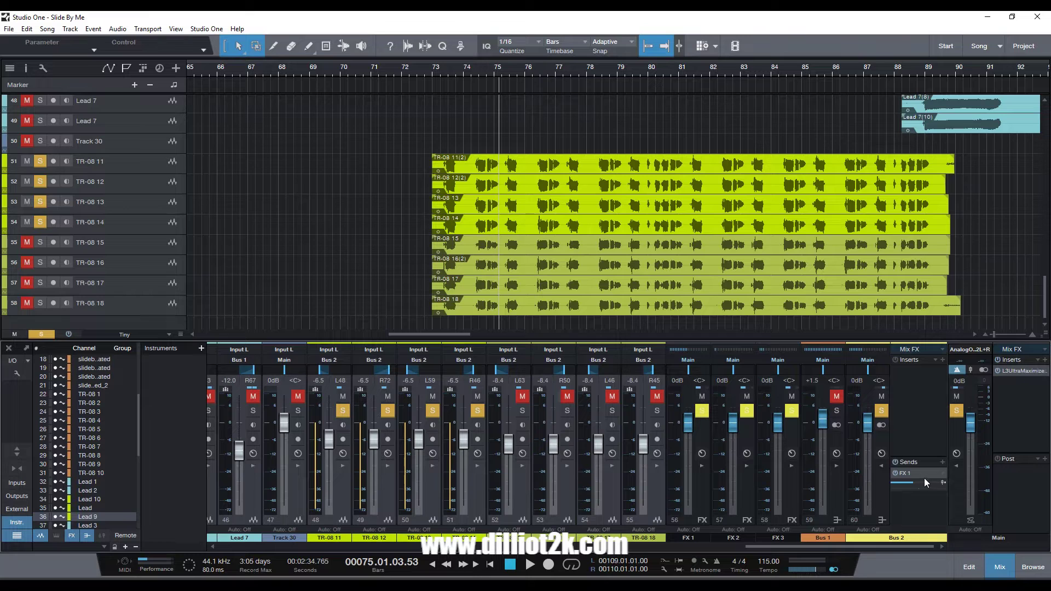
left_click(896, 473)
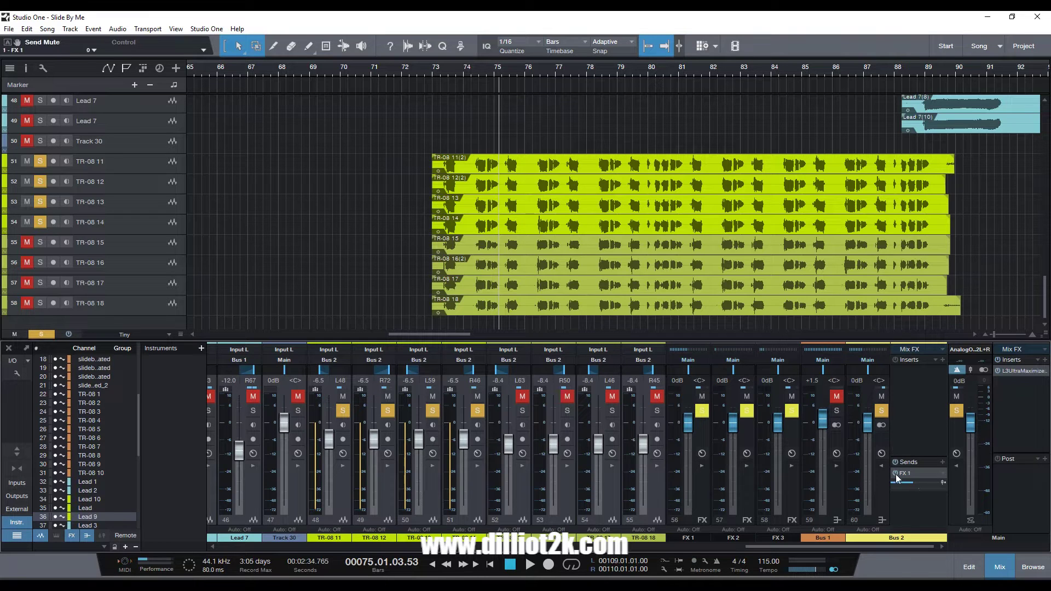
left_click(442, 70)
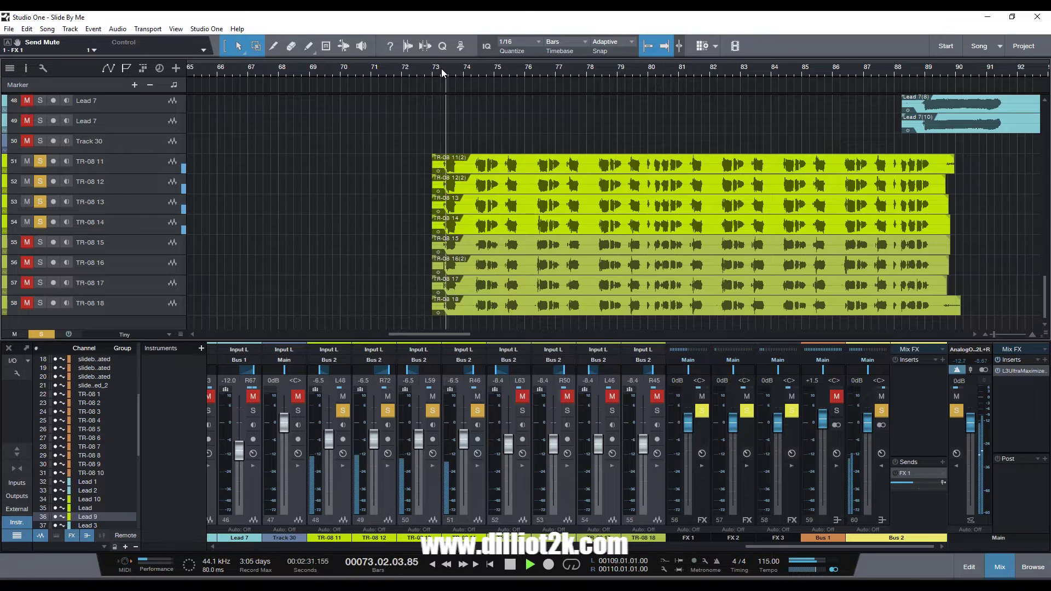
key("space")
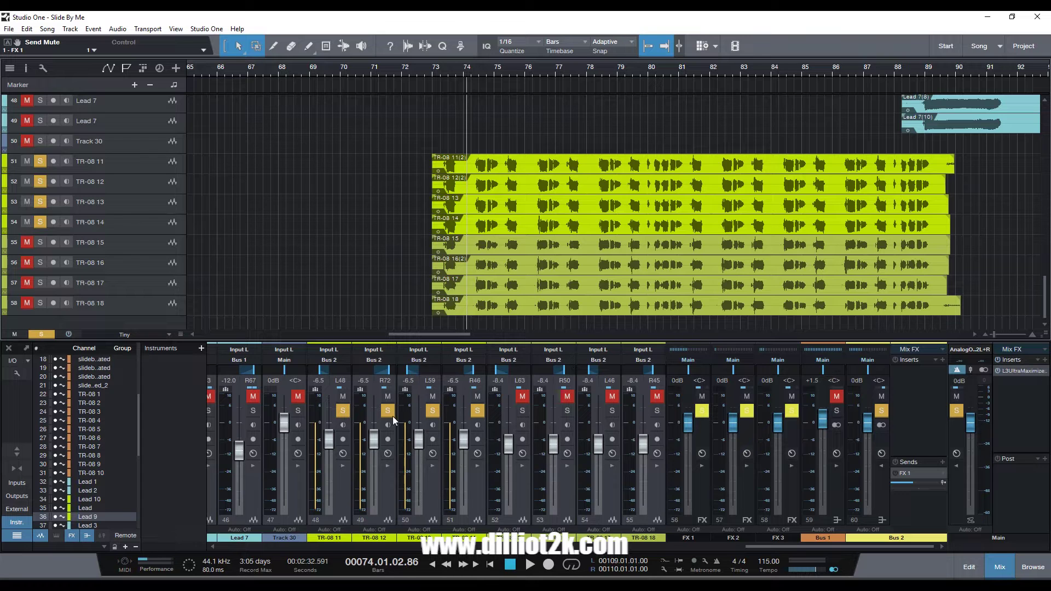
Step: Expand the TR-08 11, 12, 13 and 14 mixer channels to show their inserts and sends
left_click(343, 465)
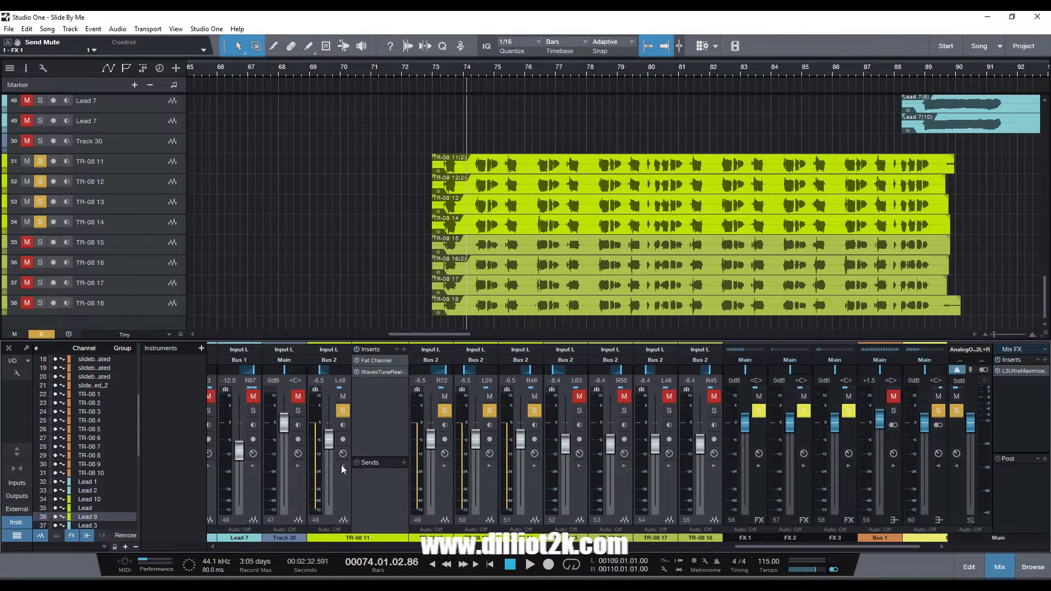
left_click(444, 466)
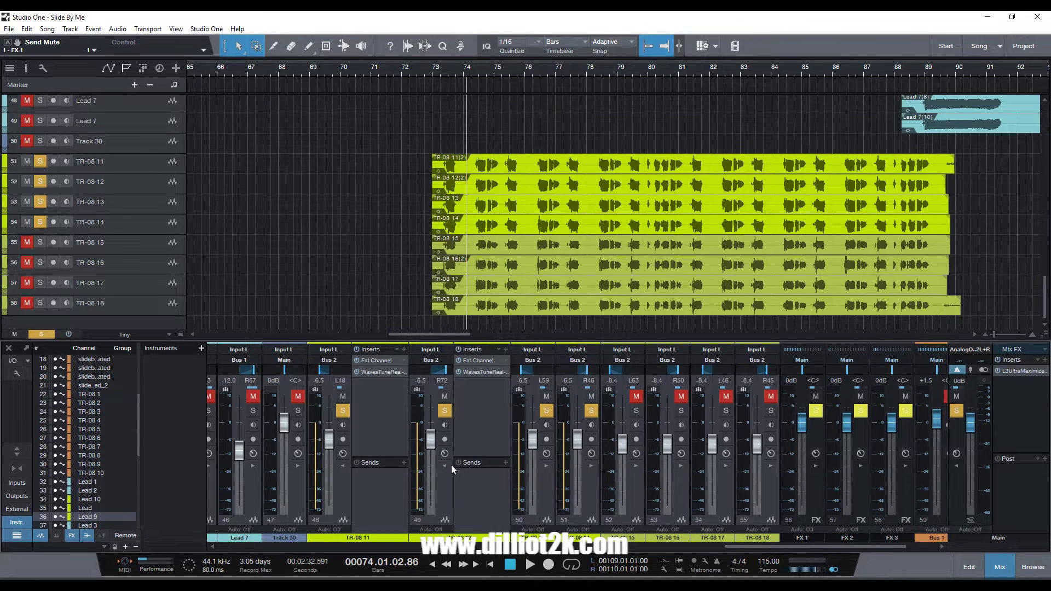
left_click(547, 466)
left_click(648, 465)
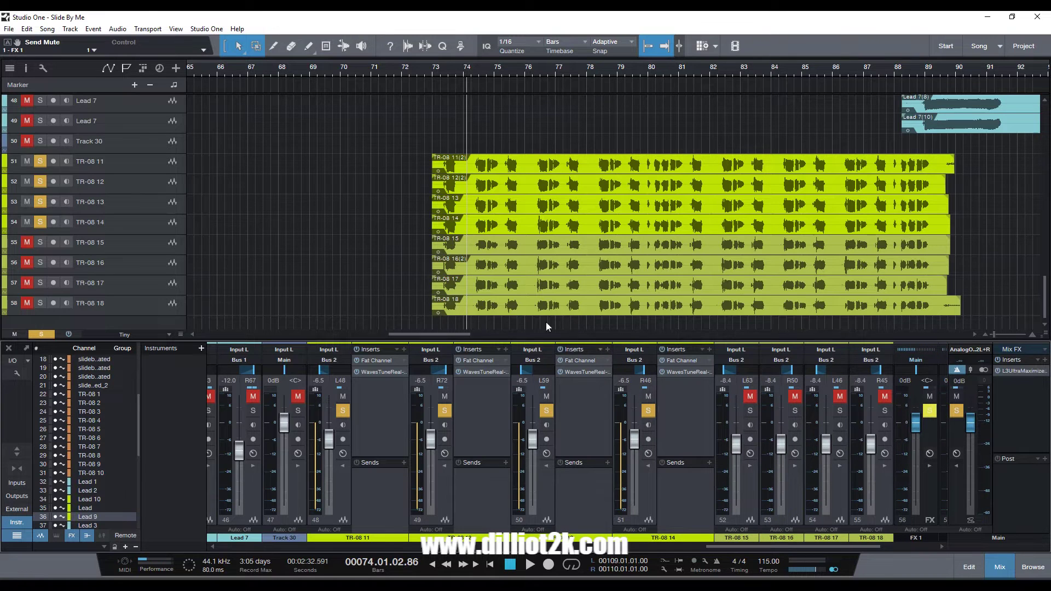
Step: Examine the Fat Channel HPF/Gate settings and the Waves Tune Real-Time settings on the TR-08 11 channel
left_click(376, 360)
left_click_drag(486, 172, 546, 146)
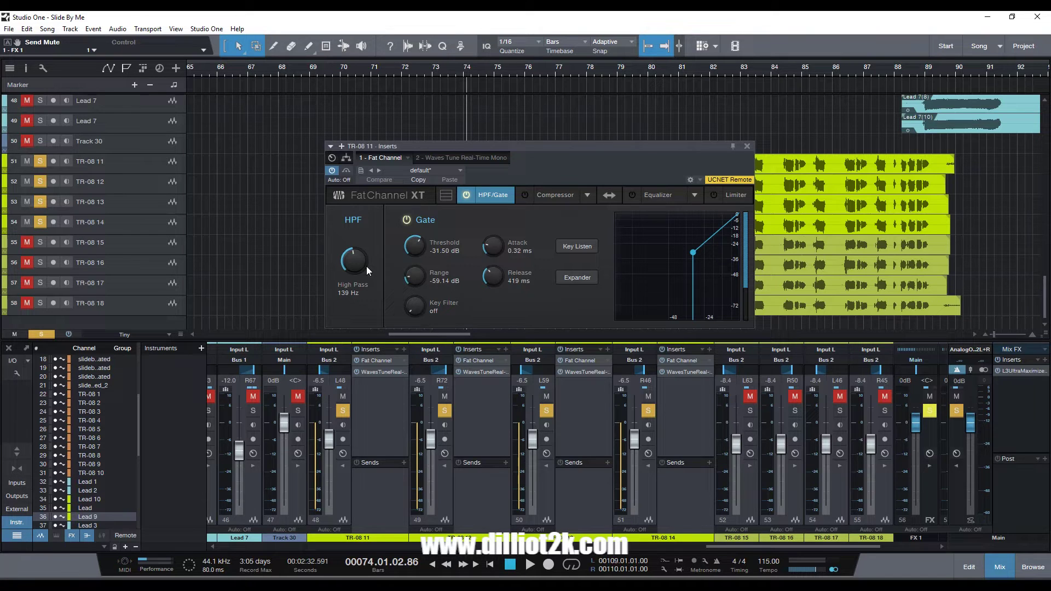
left_click(746, 147)
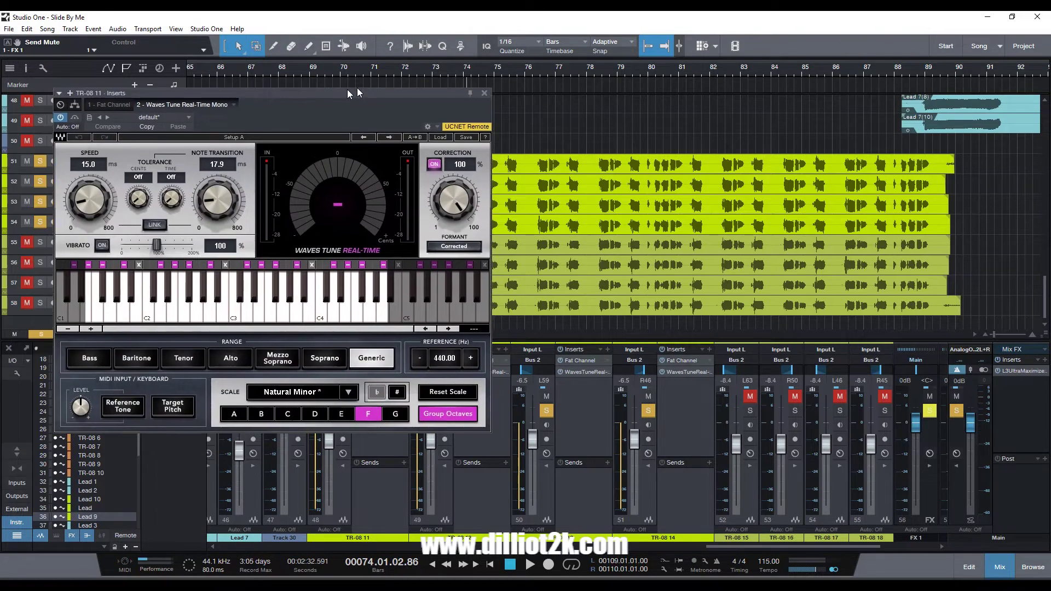
left_click_drag(357, 88, 477, 51)
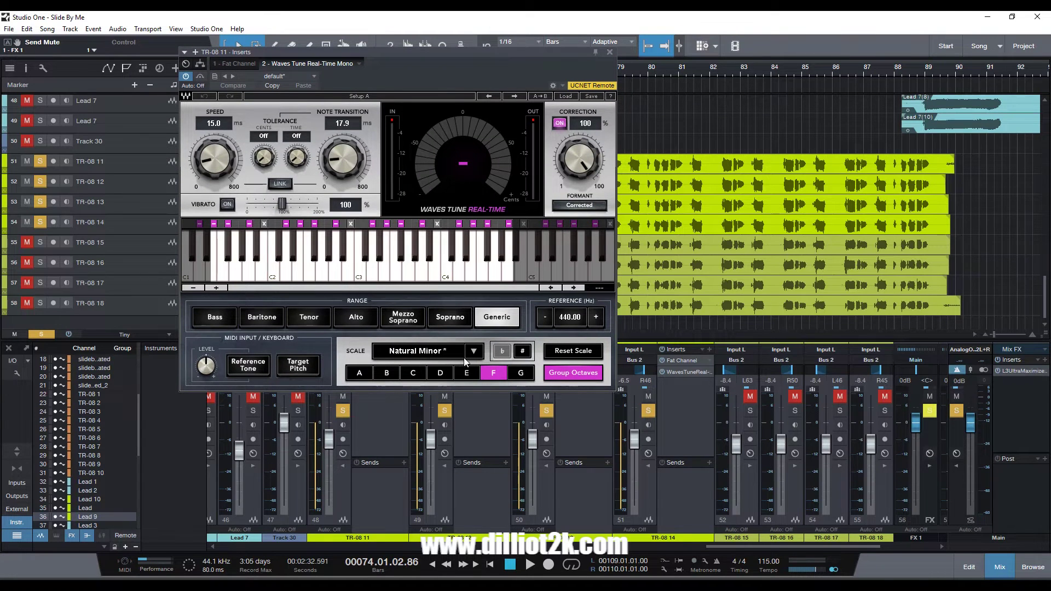
left_click(610, 52)
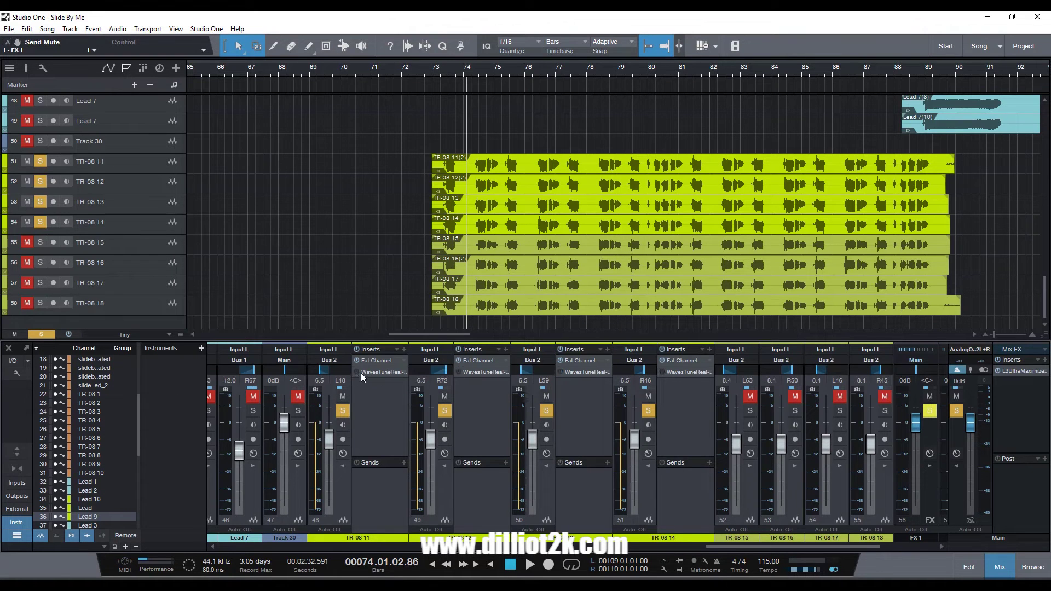
Step: Audition TR-08 11–14 from bar 73 to compare Waves Tune Real-Time bypassed and active
left_click(446, 69)
left_click(439, 67)
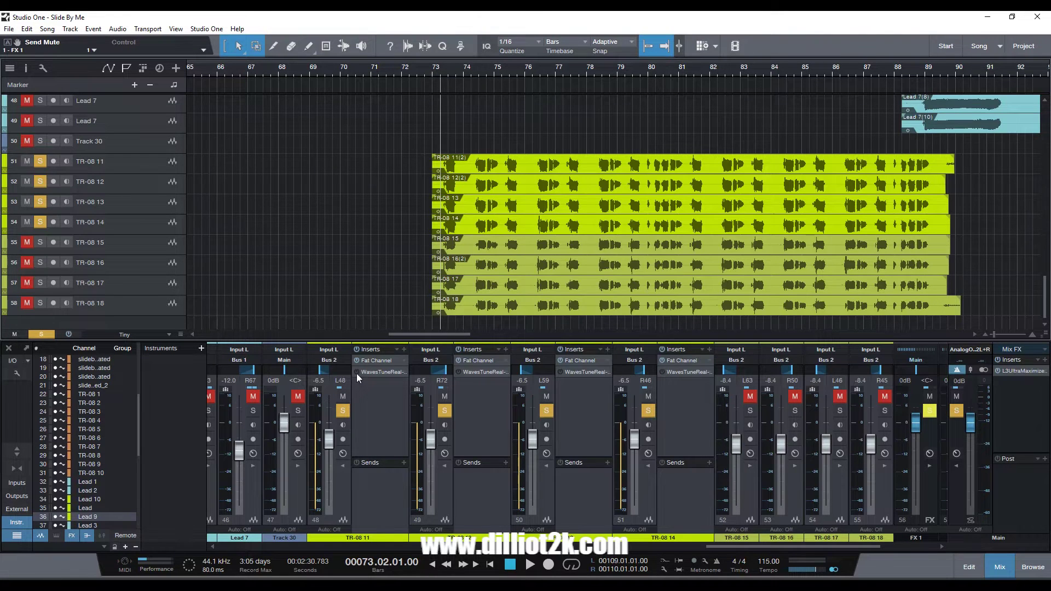
key("space")
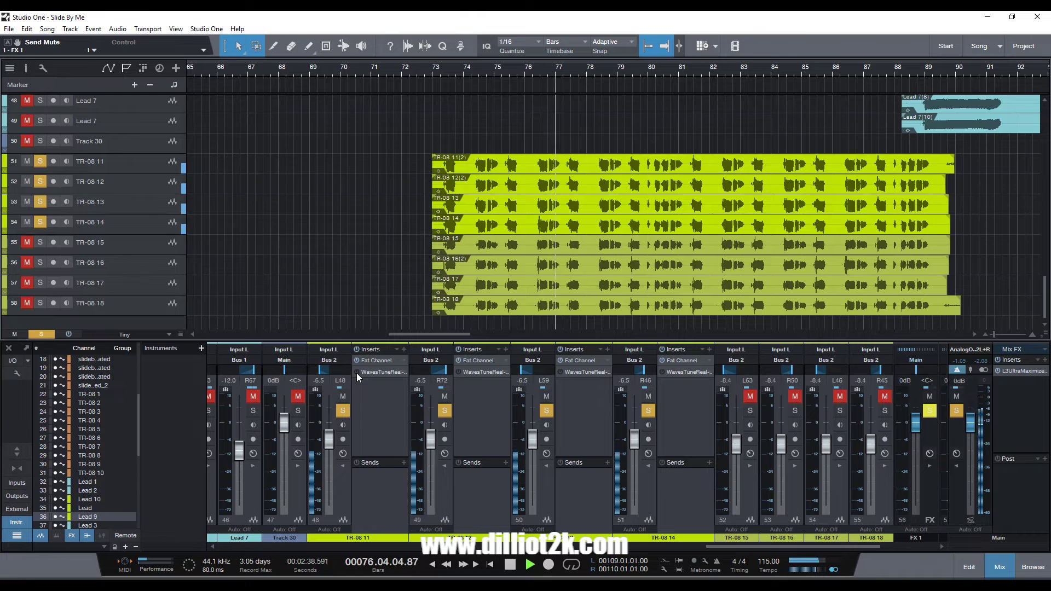
key("space")
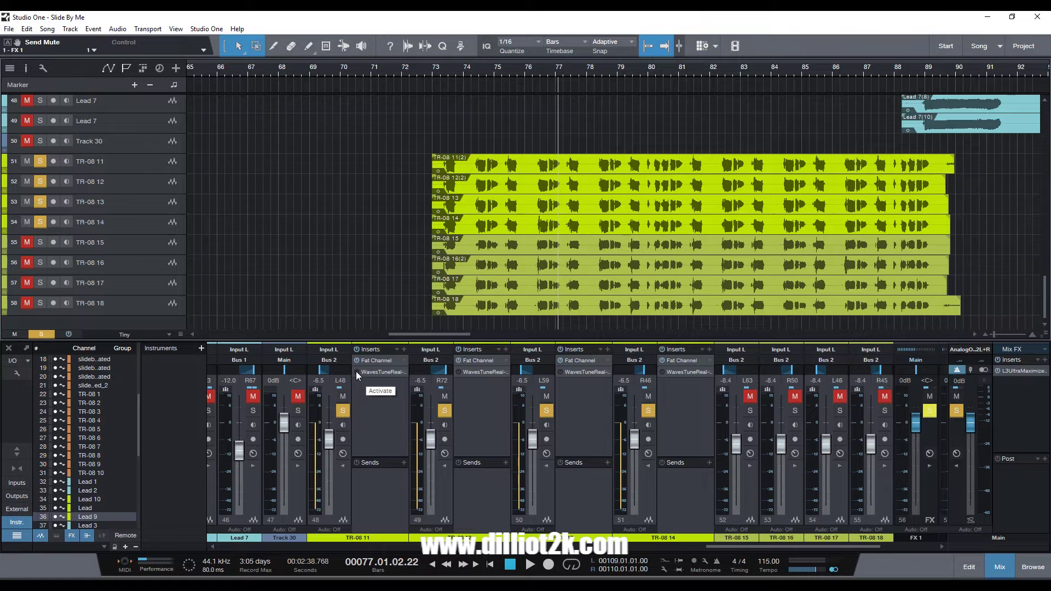
key("space")
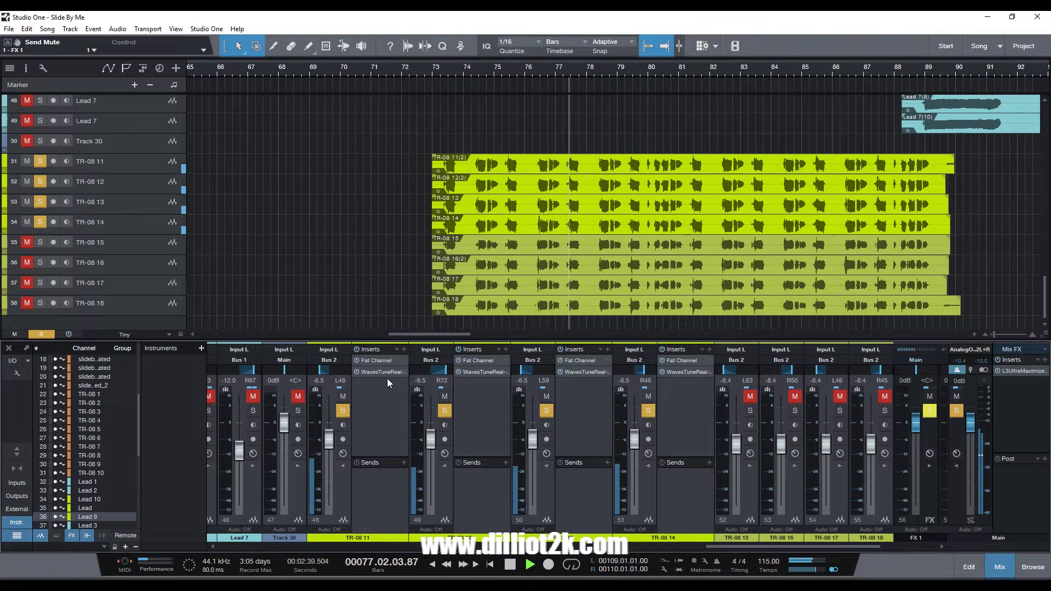
Step: Replay the four vocals from bar 73 with Fat Channel bypassed and check its HPF/Gate page on TR-08 11
left_click(438, 68)
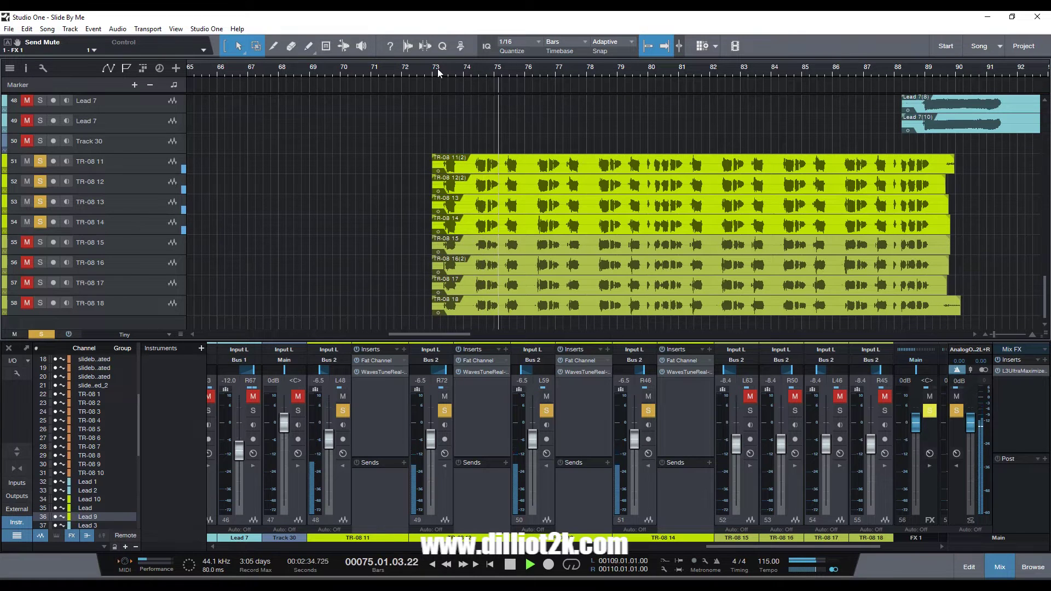
key("space")
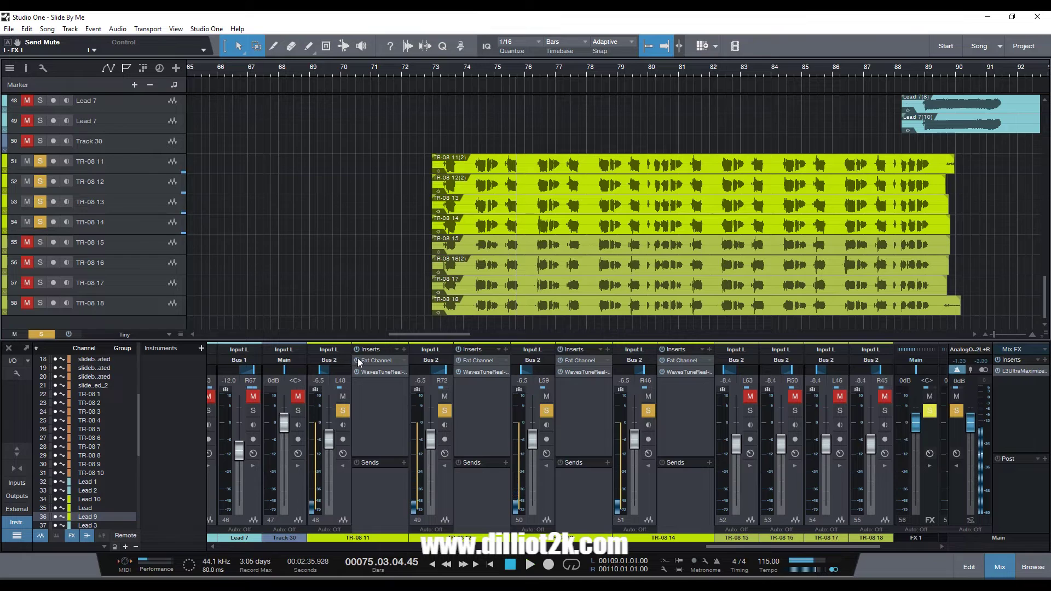
double_click(382, 363)
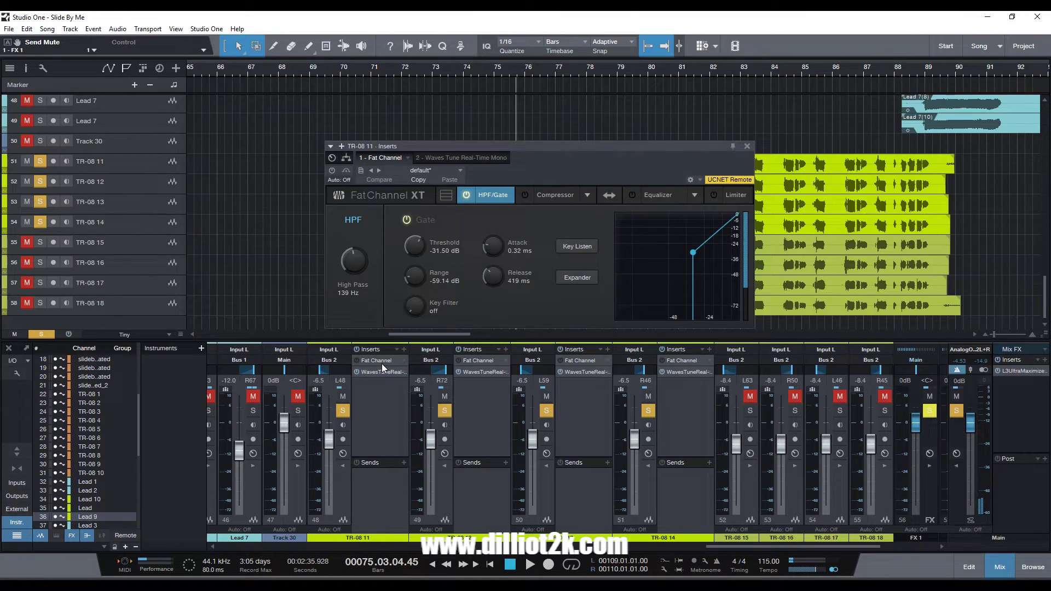
left_click(747, 146)
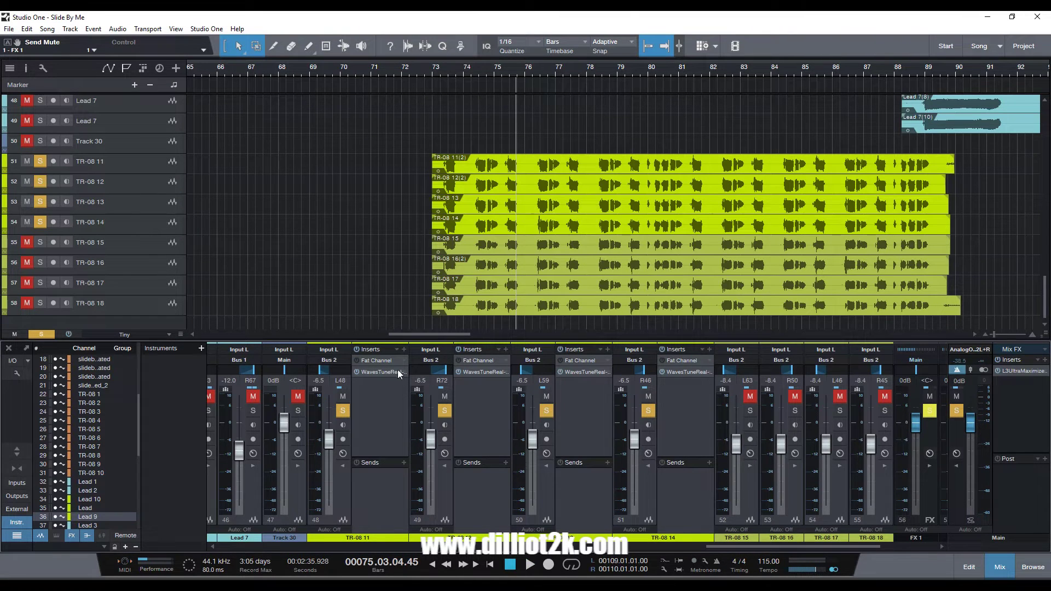
Step: Play TR-08 11–14 once more from bar 73 to bar 77 with their inserts active
left_click(440, 67)
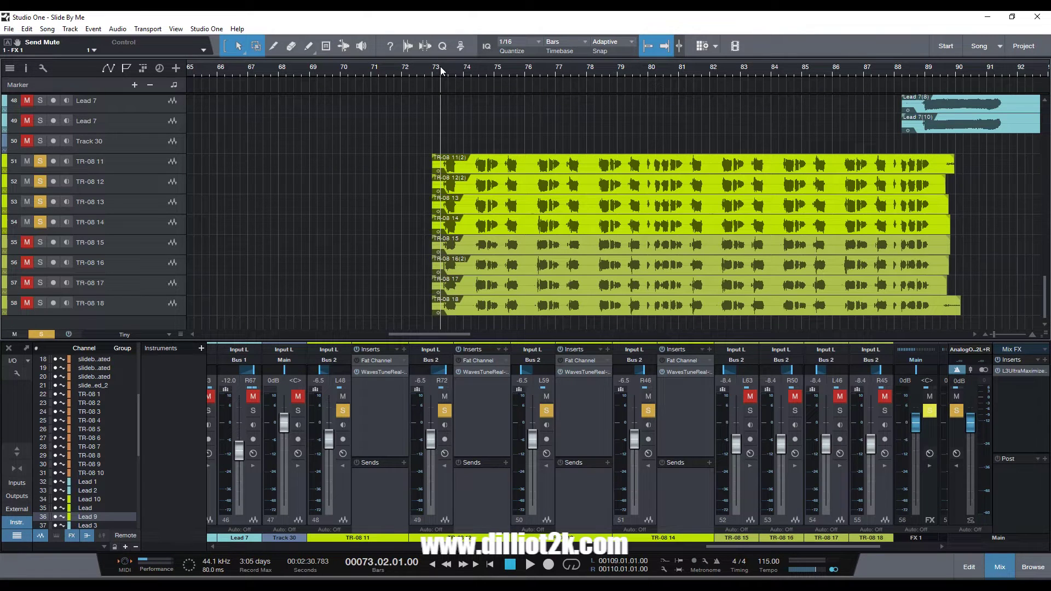
key("space")
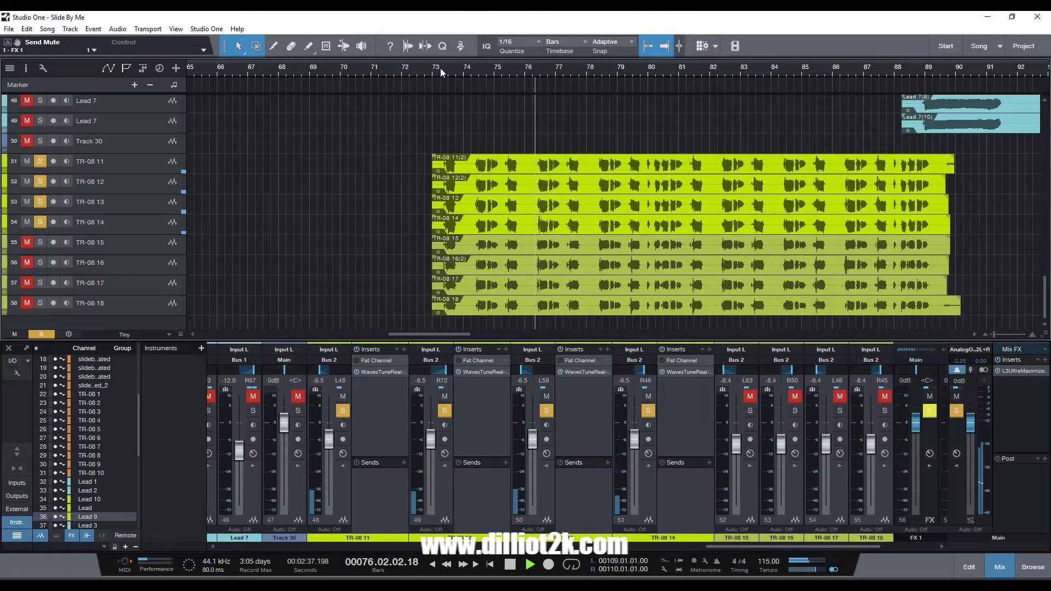
key("space")
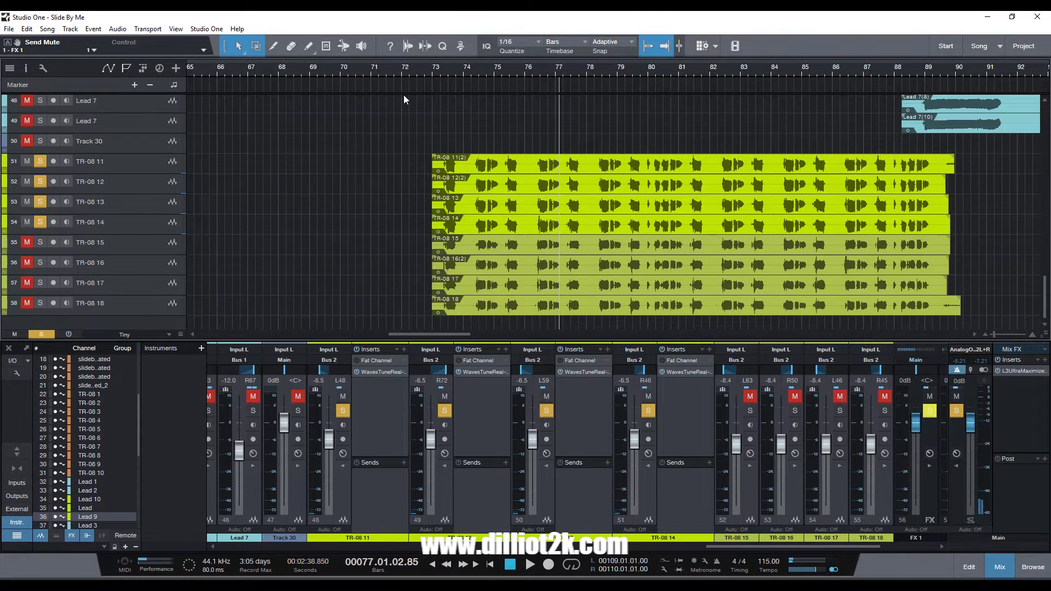
Step: Cue playback back at bar 73 and check the compact Fat Channel displays on TR-08 11–14, collapsing them when finished
left_click(437, 74)
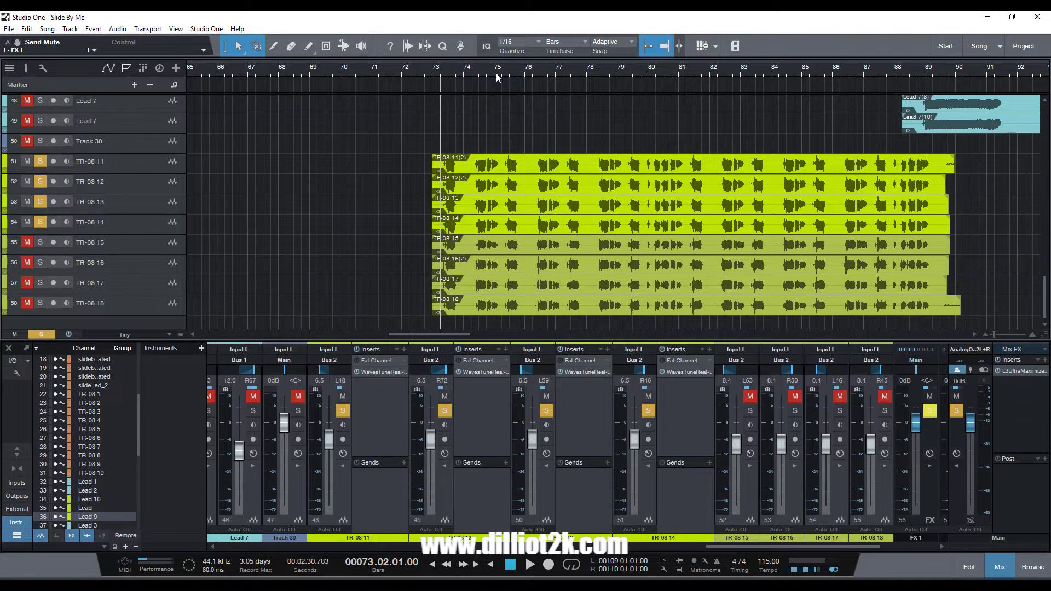
left_click(640, 70)
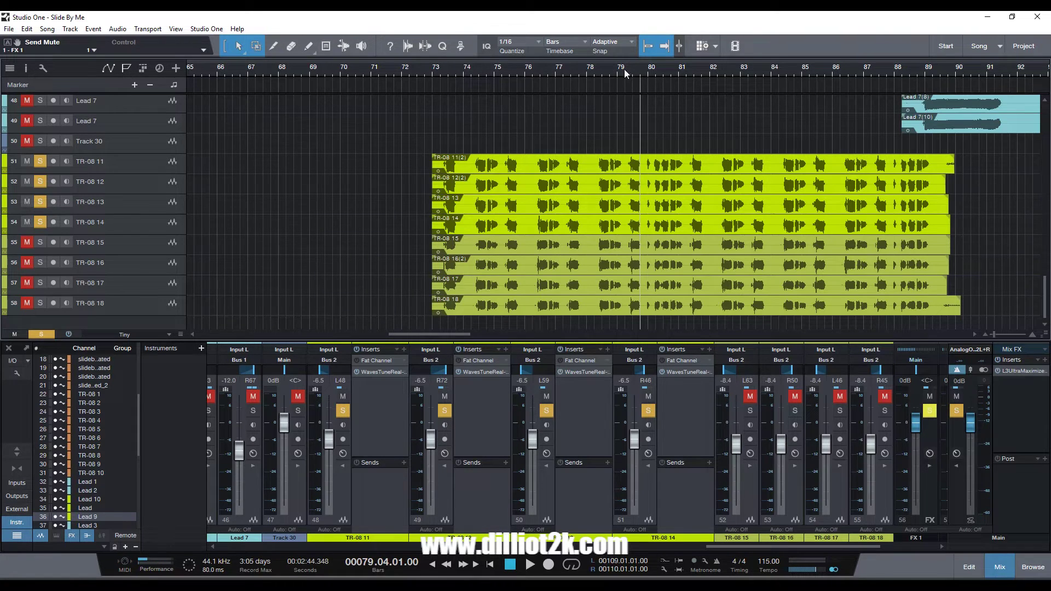
left_click(438, 67)
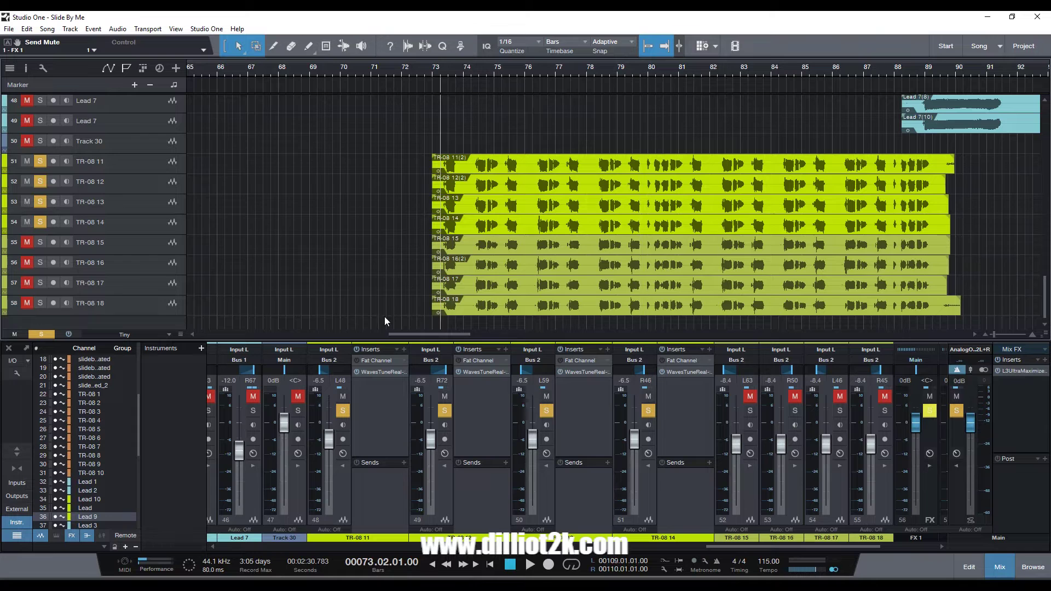
left_click(370, 360)
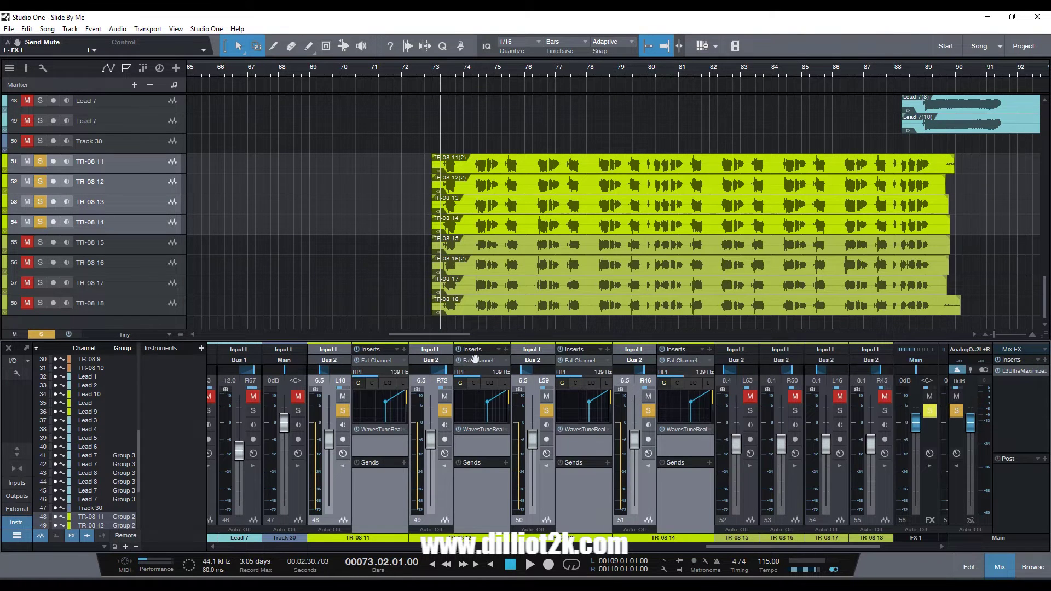
left_click(387, 363)
left_click(403, 361)
left_click(402, 360)
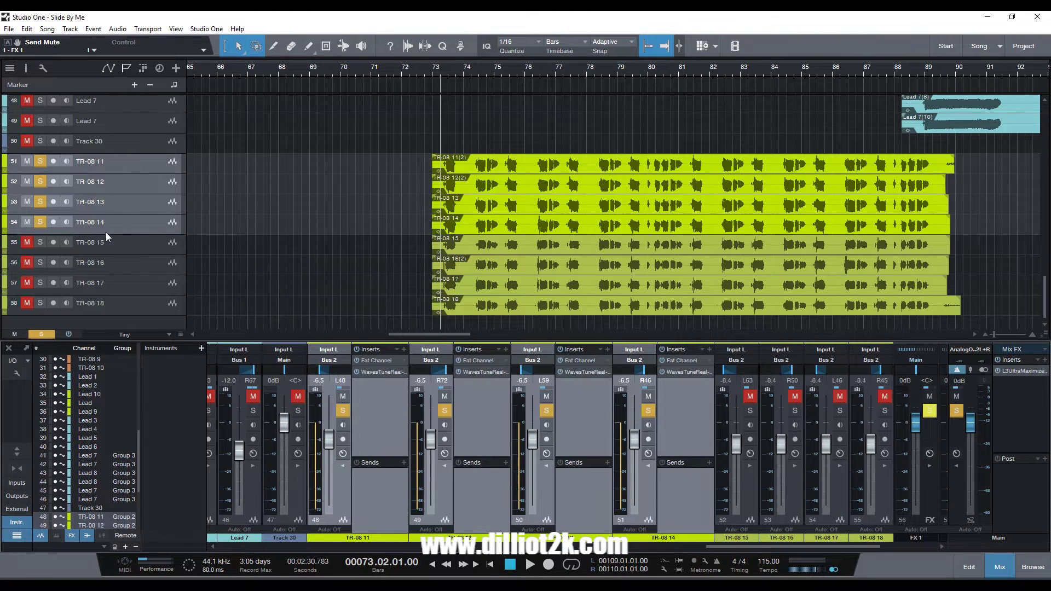
Step: Solo TR-08 15–18 in place of TR-08 11–14 and expand the inserts and sends of all four mixer channels
left_click(40, 242)
left_click(41, 226)
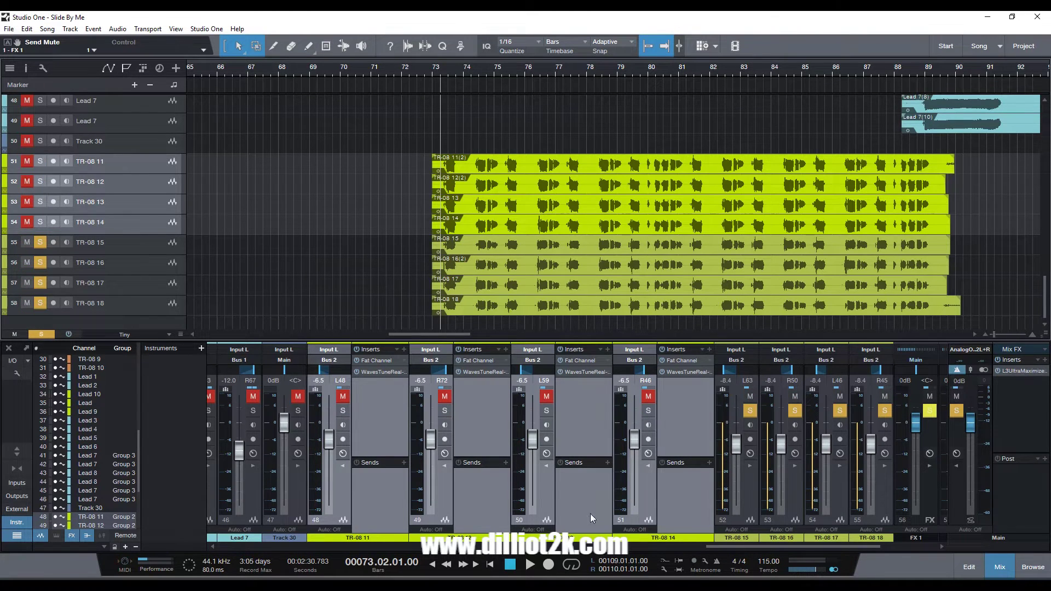
left_click_drag(717, 546, 788, 547)
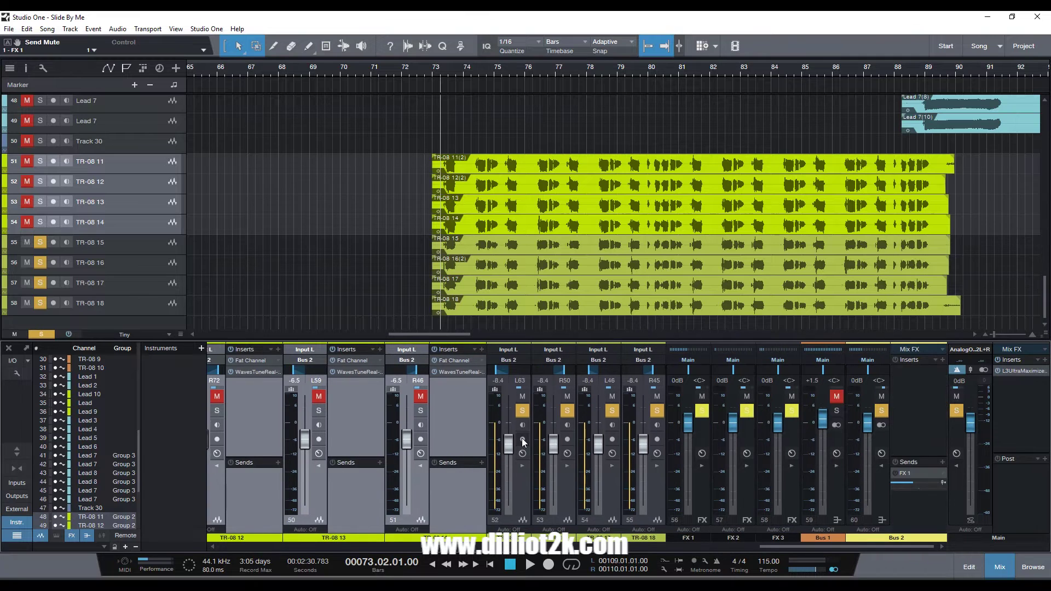
left_click(522, 466)
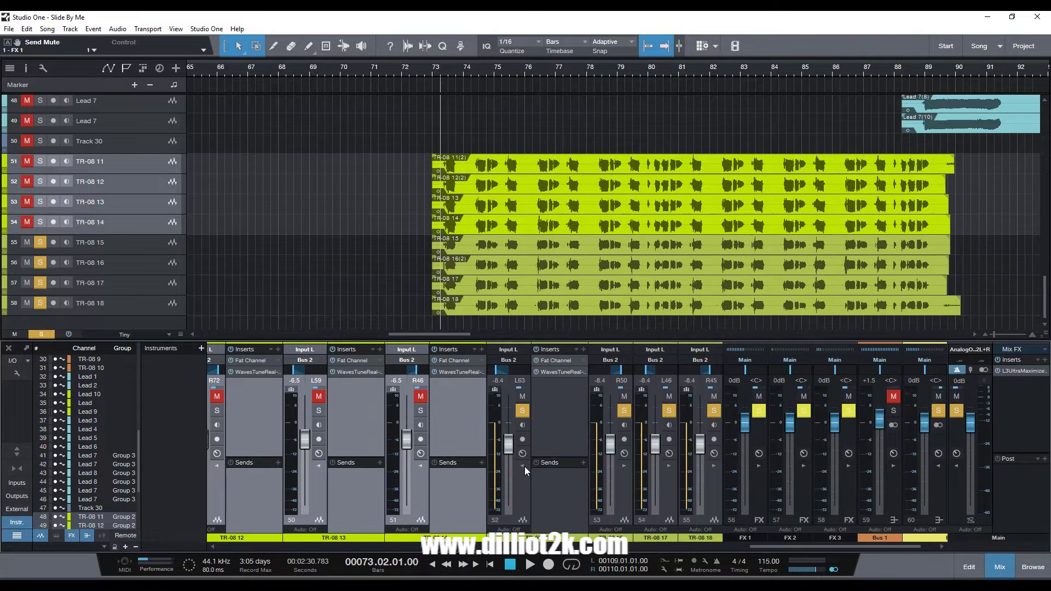
left_click(623, 466)
left_click(725, 465)
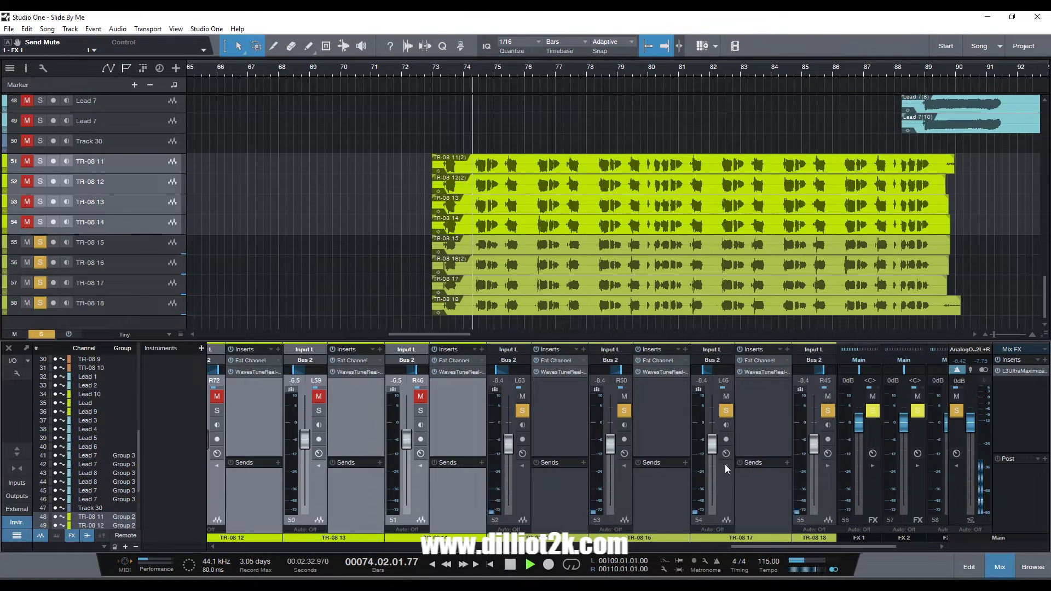
left_click(828, 466)
key("space")
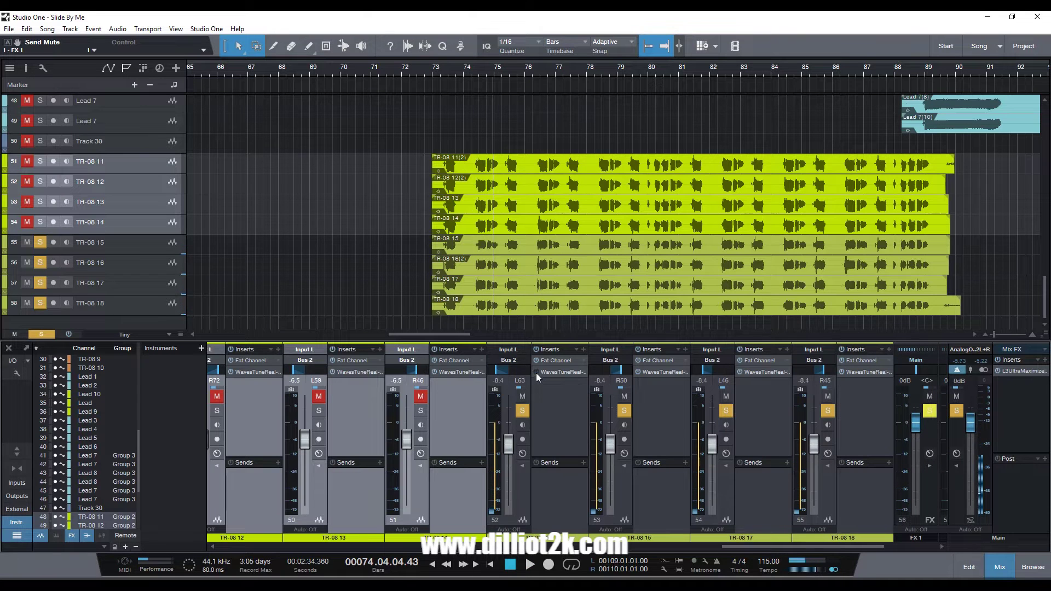
Step: Audition the soloed TR-08 15–18 vocals from bar 73 to bar 77
left_click(439, 70)
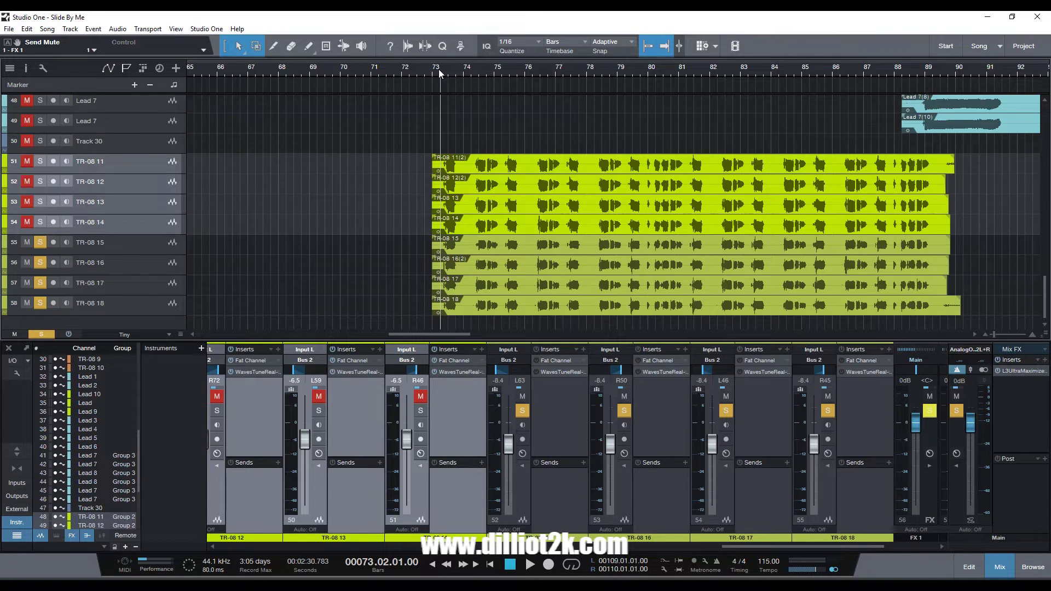
key("space")
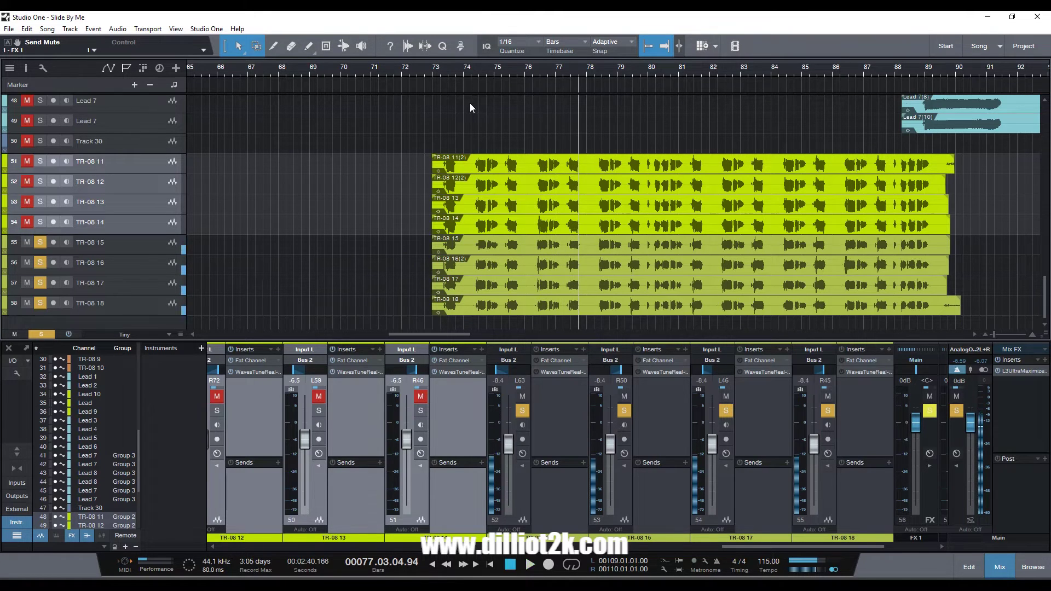
key("space")
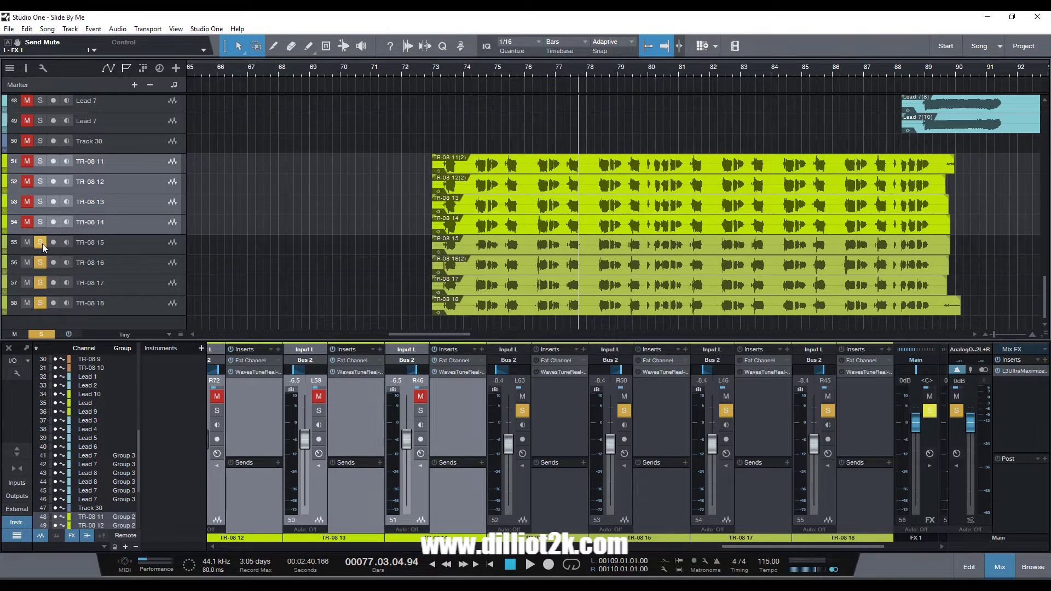
Step: Inspect the Fat Channel HPF/Gate settings on TR-08 15 and close the plug-in window
left_click(548, 361)
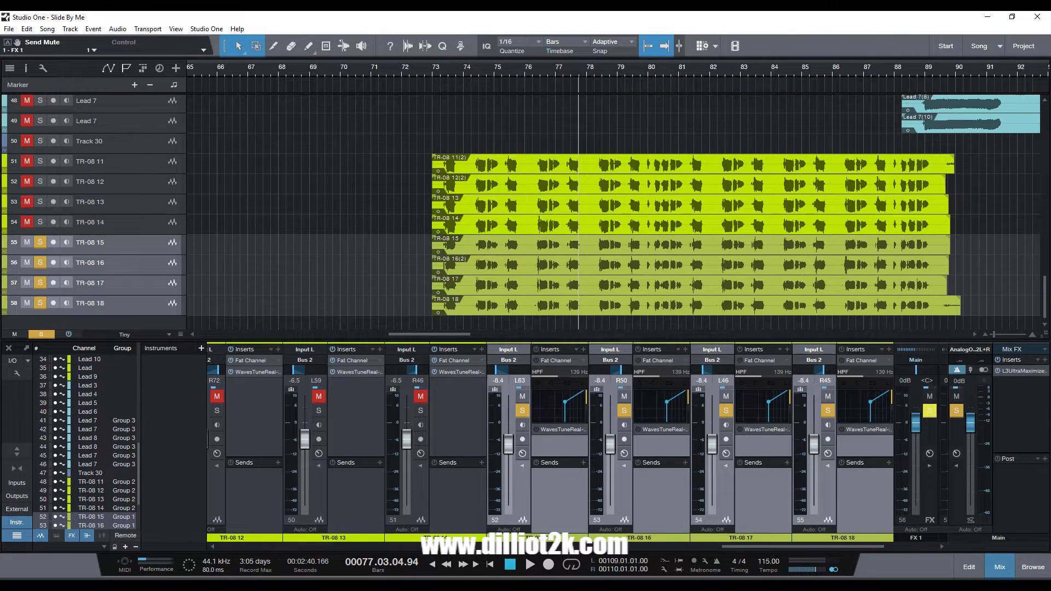
left_click_drag(456, 194, 690, 141)
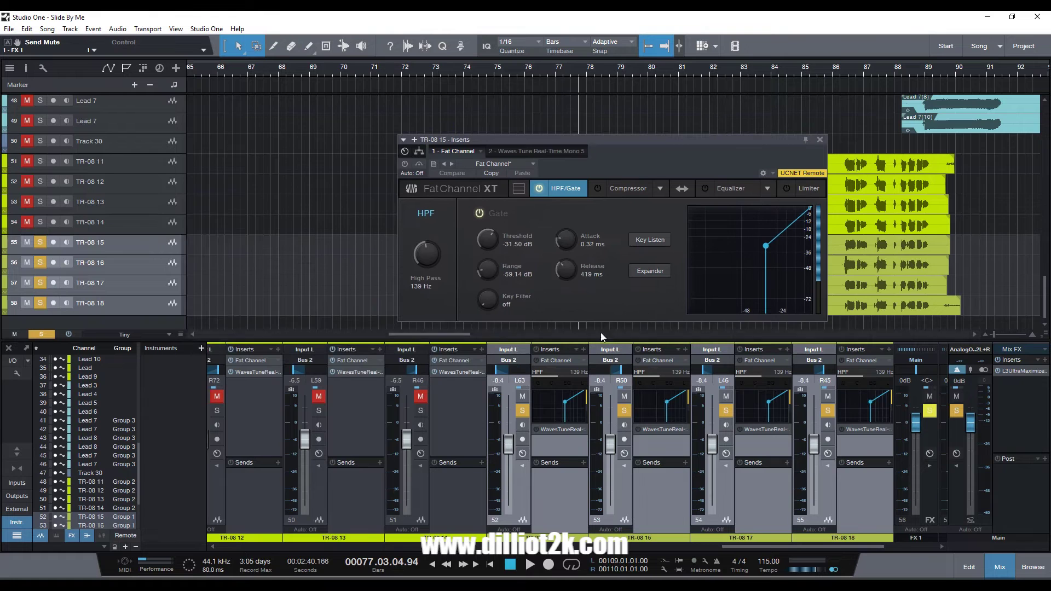
left_click(823, 140)
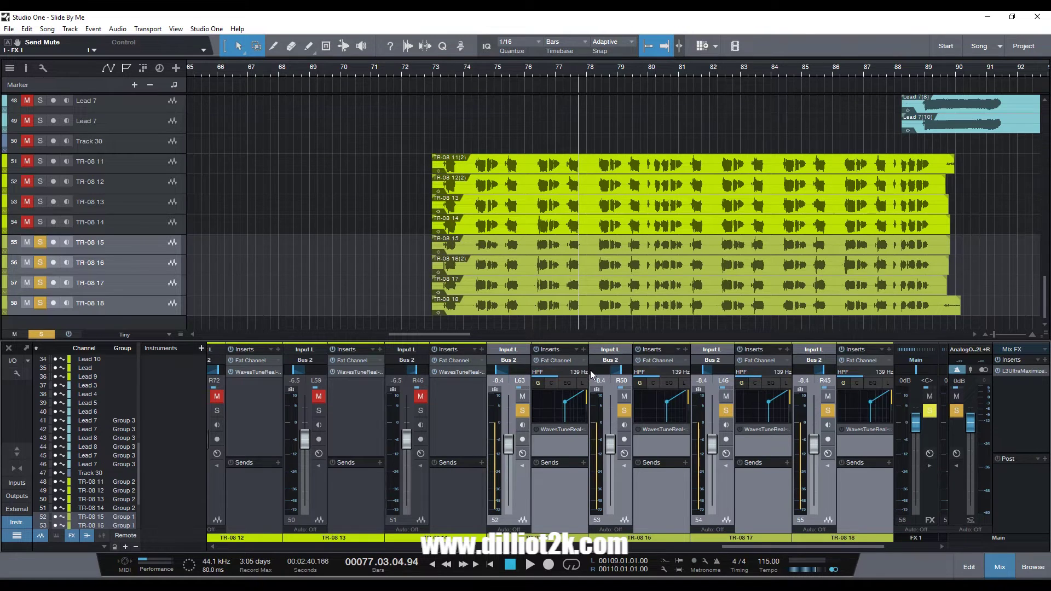
Step: Solo the TR-08 11–14 group in place of TR-08 15–18 and cue playback at bar 73
left_click(522, 411)
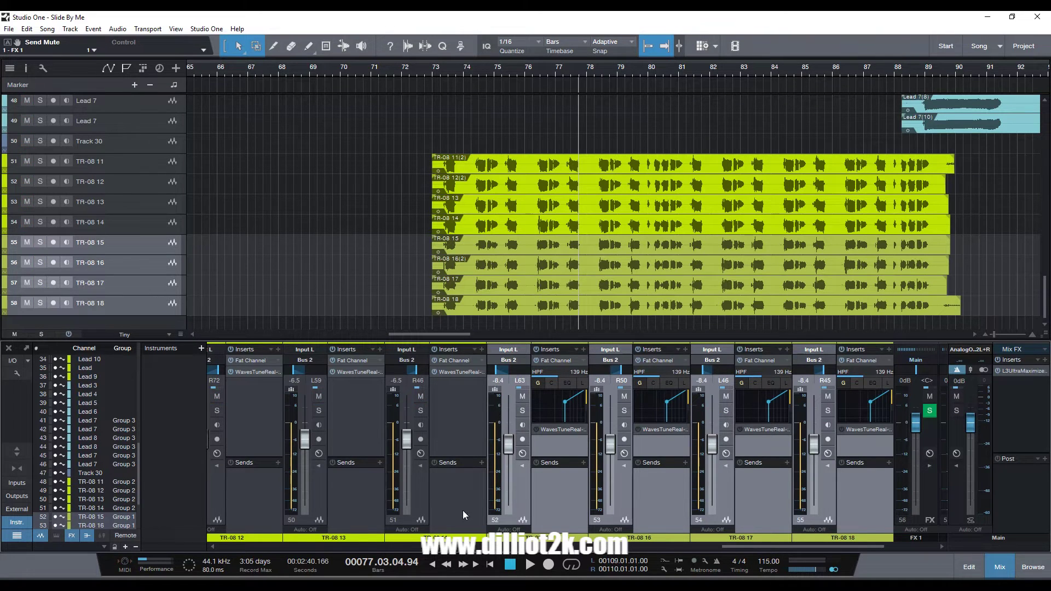
left_click_drag(736, 546, 585, 498)
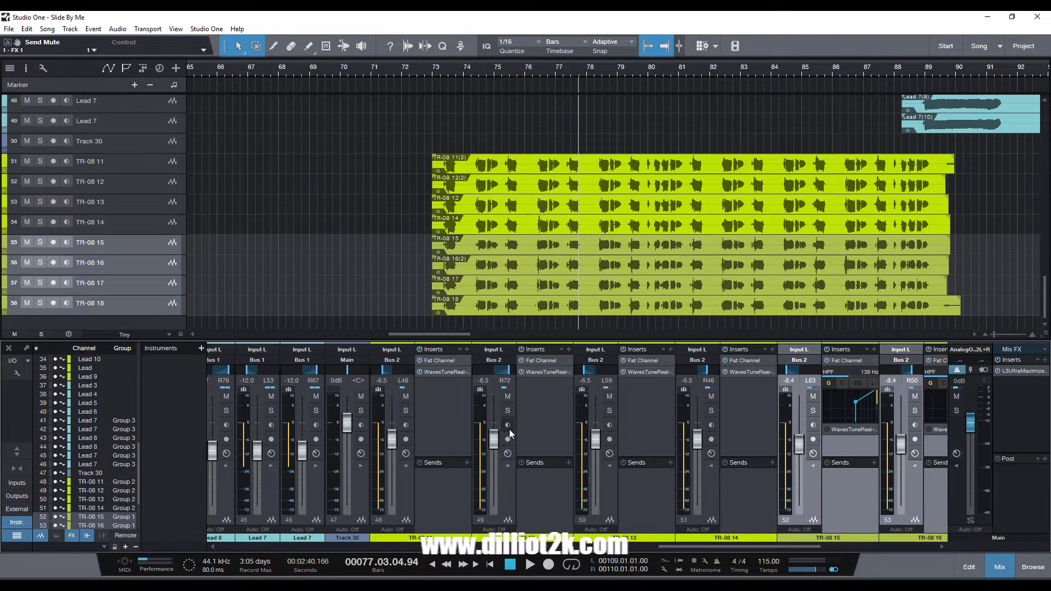
left_click(508, 411)
left_click(440, 70)
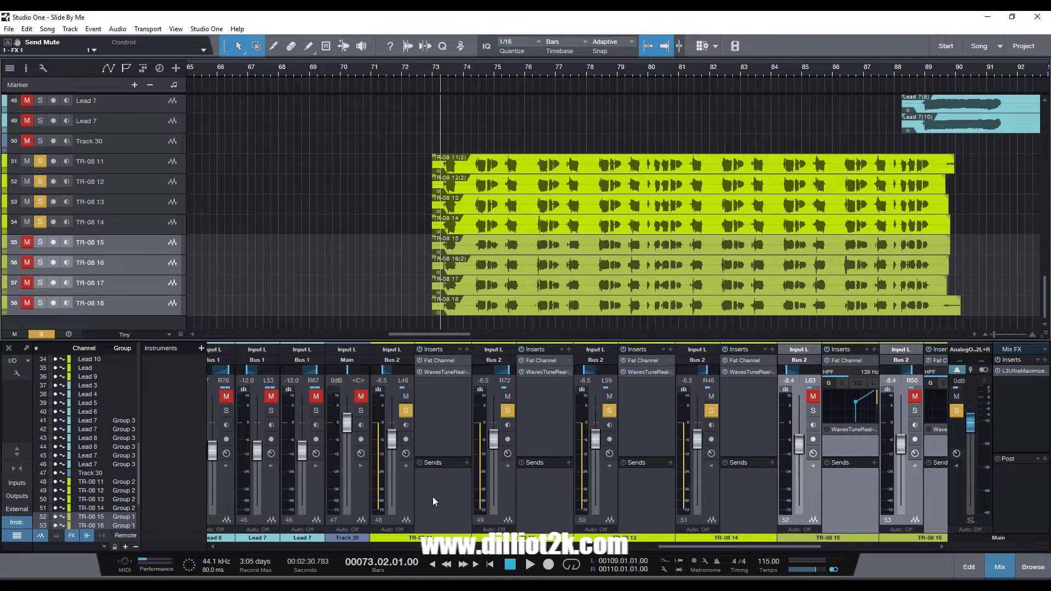
Step: Dissolve Group 2 on TR-08 11–14 and take TR-08 13 and 14 out of solo
left_click(454, 491)
right_click(441, 487)
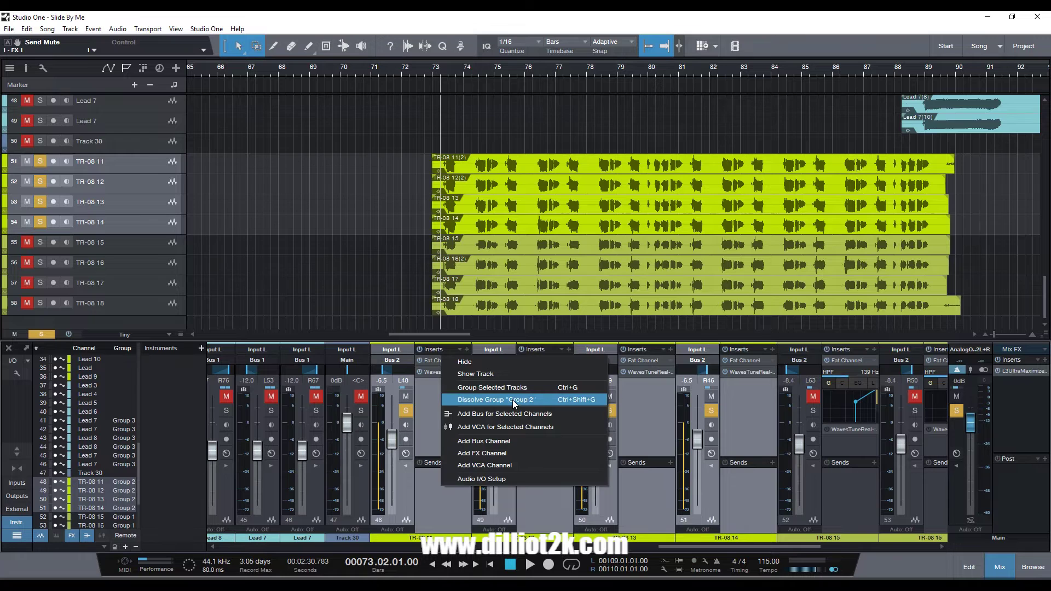
left_click(510, 399)
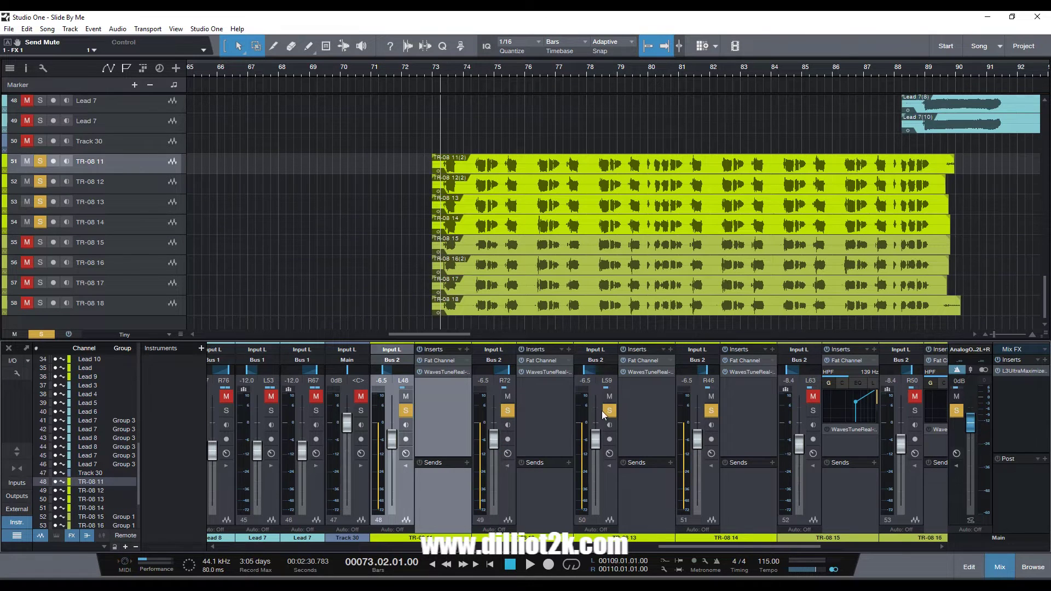
left_click(609, 396)
left_click(712, 411)
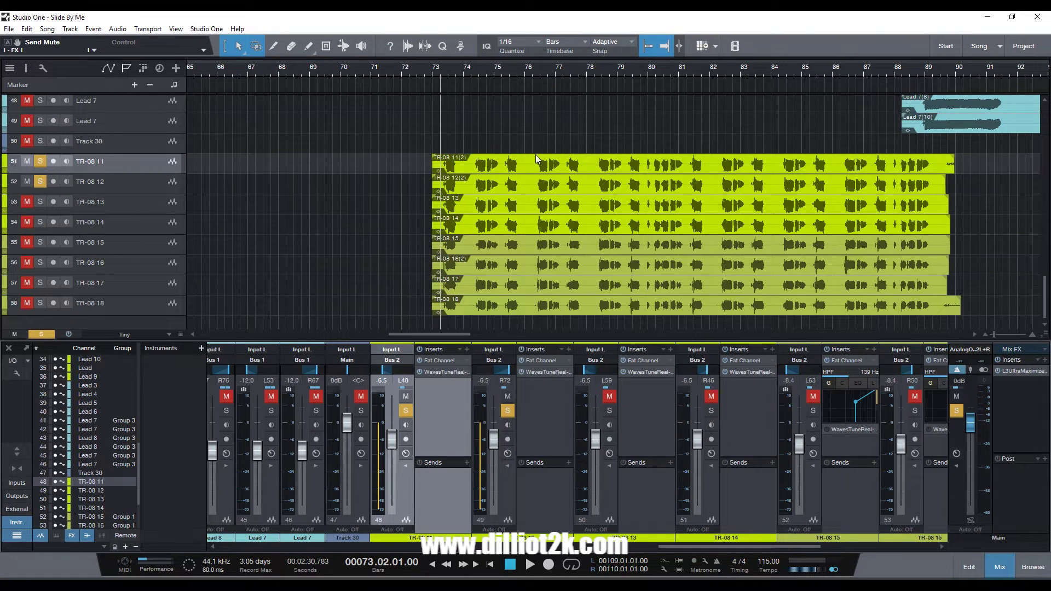
Step: Audition TR-08 11 and 12 from bar 73 with Waves Tune Real-Time active and with it bypassed
key("space")
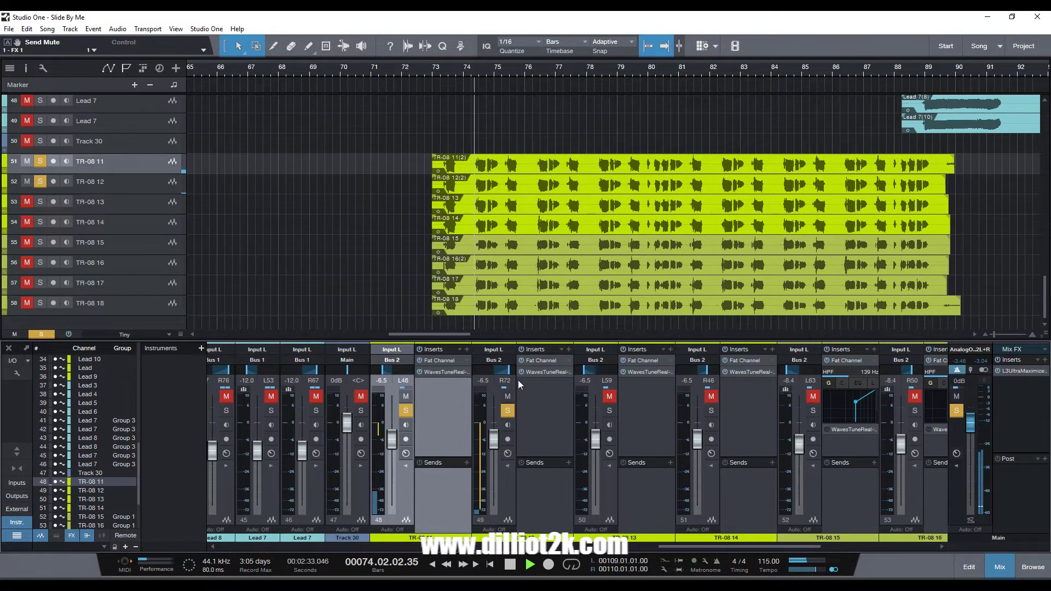
key("space")
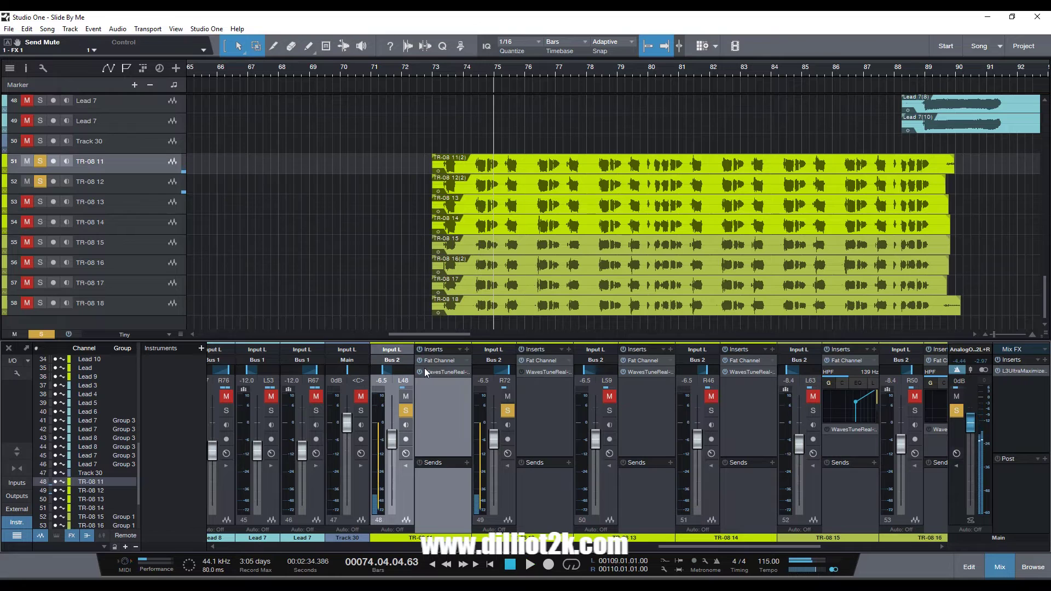
left_click(435, 71)
key("space")
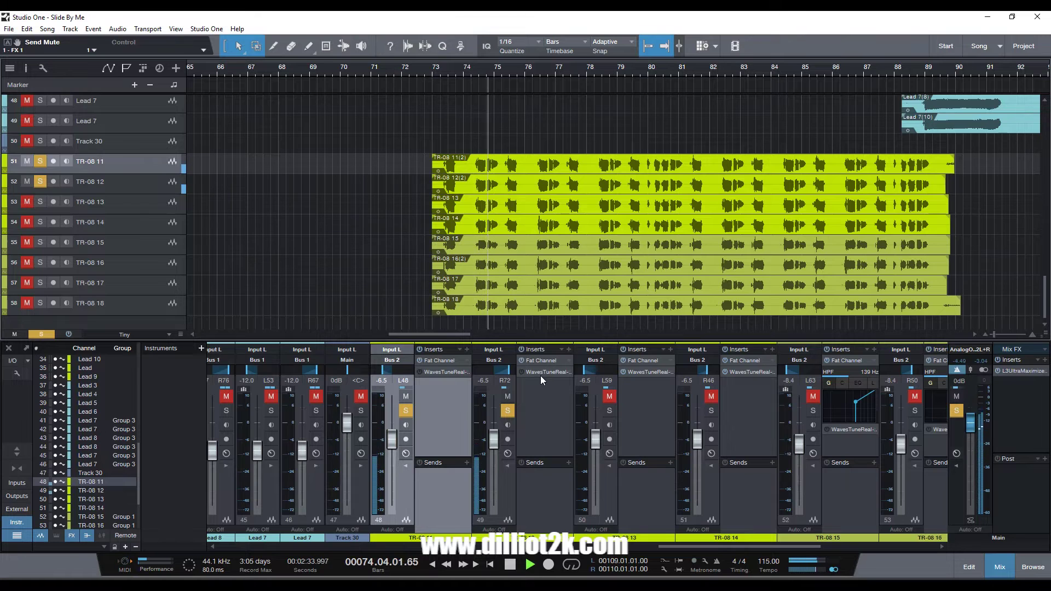
key("space")
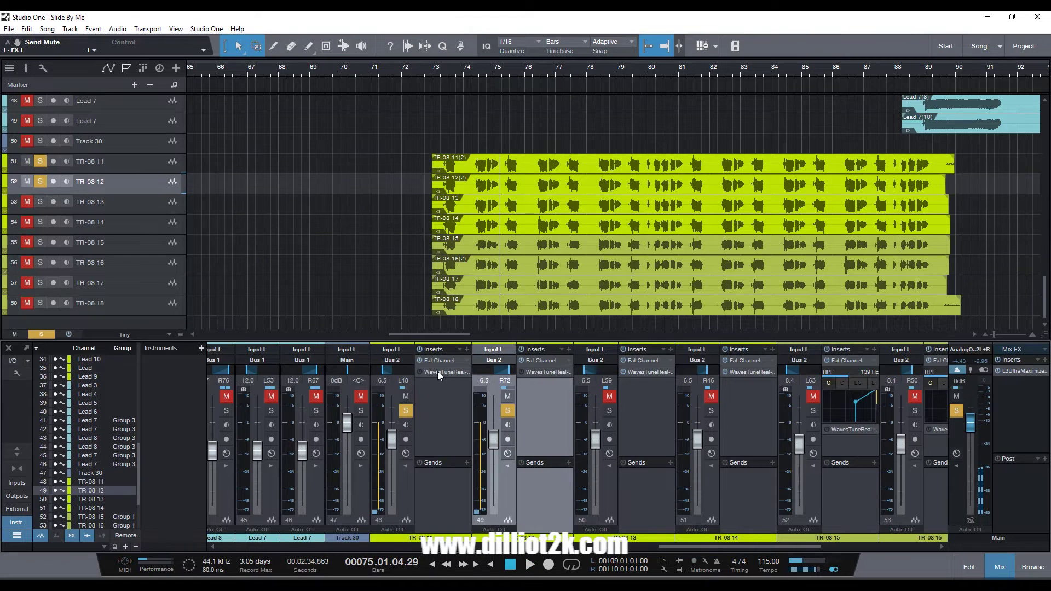
Step: Set the Waves Tune Real-Time reference frequency on TR-08 12 to 443 Hz and close the plug-in window
left_click(536, 370)
double_click(544, 372)
left_click_drag(326, 134, 581, 37)
left_click(650, 304)
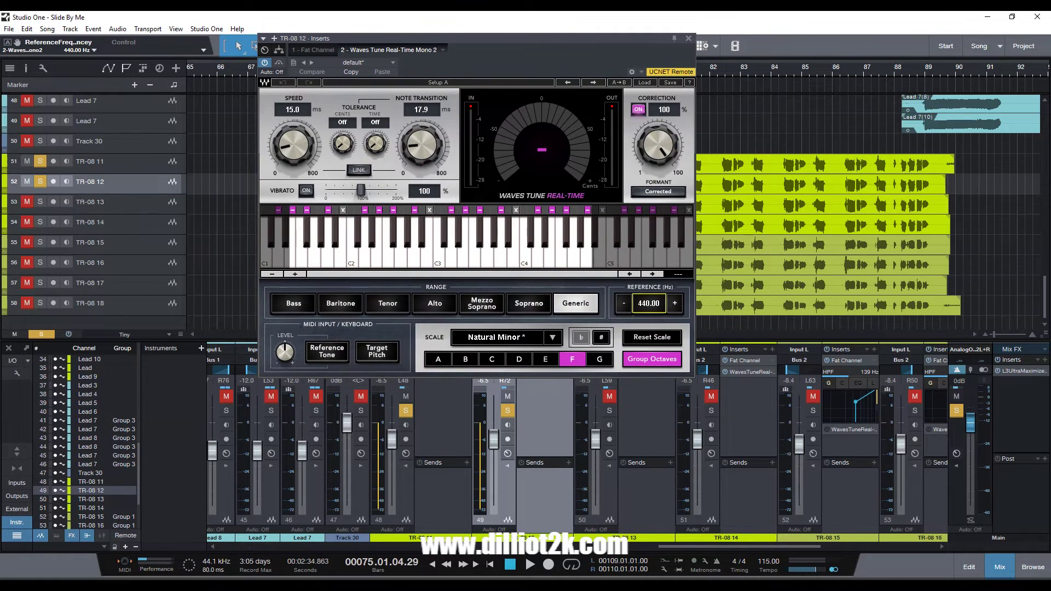
double_click(642, 309)
type("443")
key("Return")
left_click(689, 39)
Step: Play TR-08 11 and 12 from bar 74 and check the Waves Tune Real-Time reference setting on TR-08 11
left_click(470, 68)
key("space")
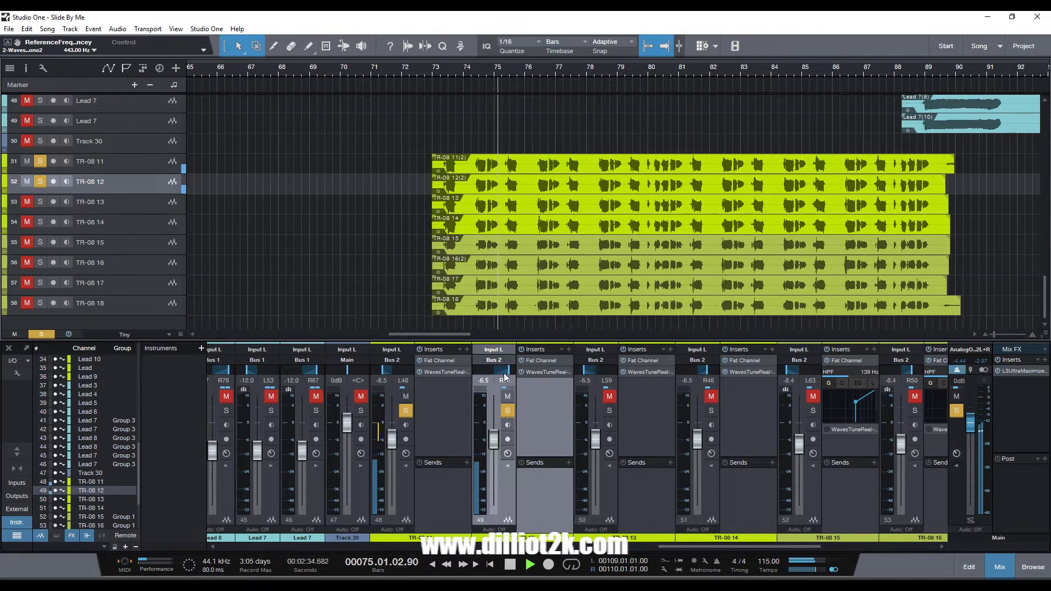
left_click(453, 370)
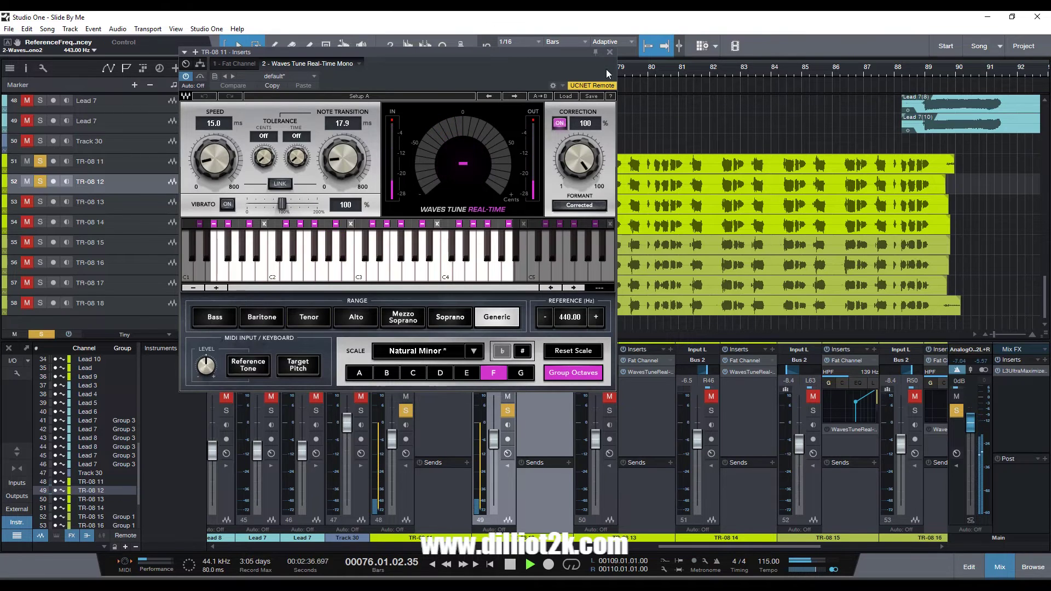
left_click(610, 52)
Step: Add TR-08 13 and TR-08 14 to the solo during playback and stop at bar 81
left_click(610, 410)
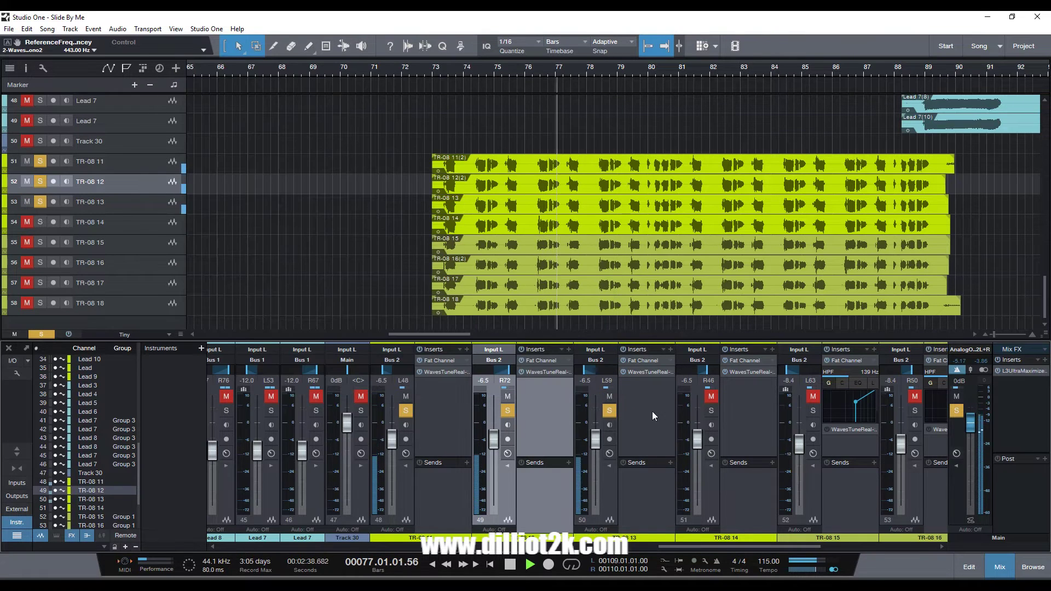
left_click(711, 411)
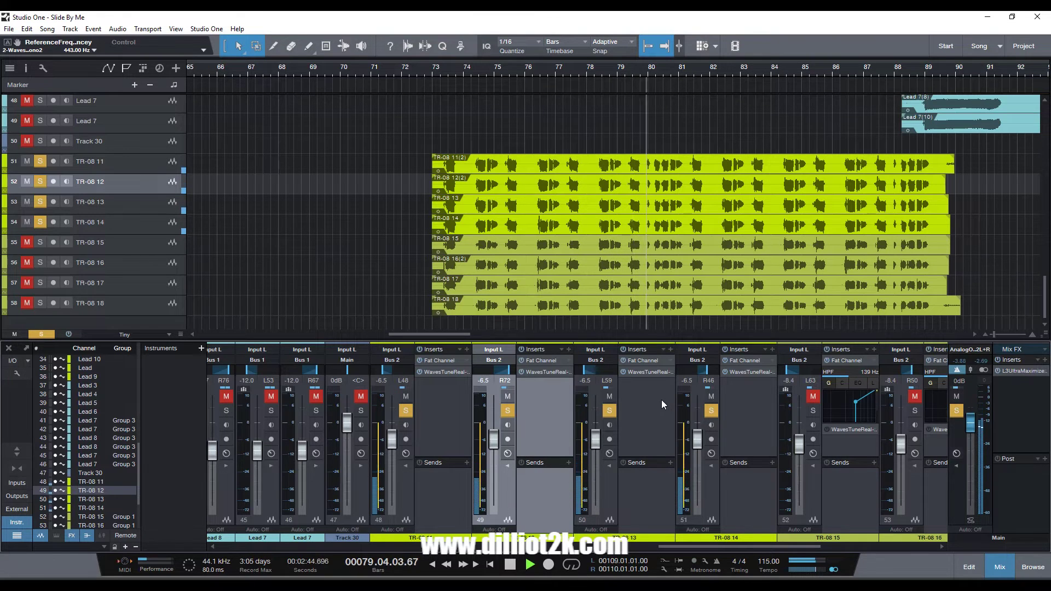
key("space")
Step: Activate the FX 1 send on Bus 2 and replay from bar 73, adding TR-08 15–18 to the soloed vocals
left_click_drag(694, 548, 827, 544)
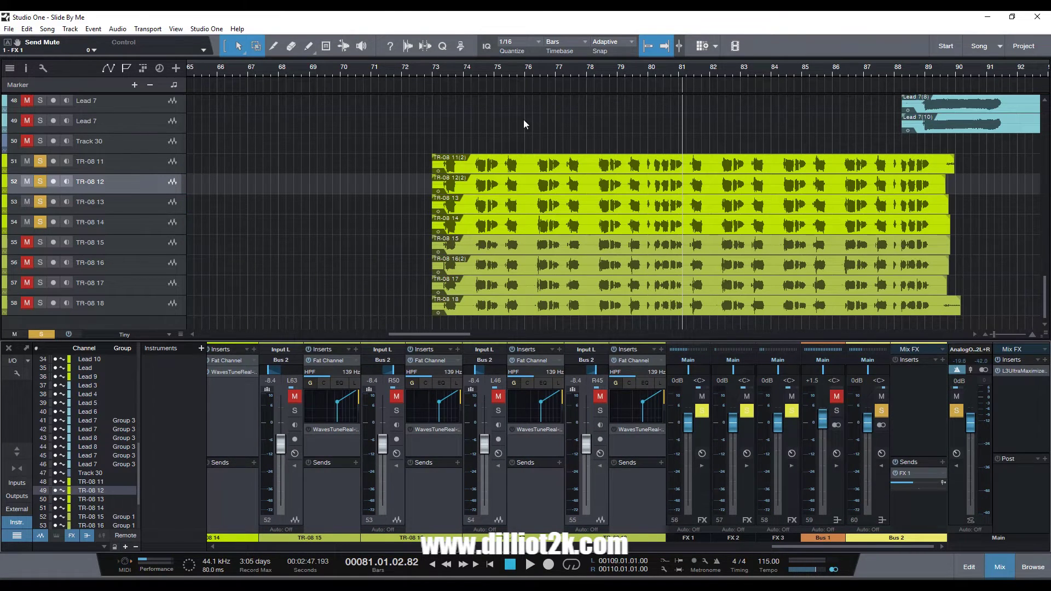
left_click(438, 76)
key("space")
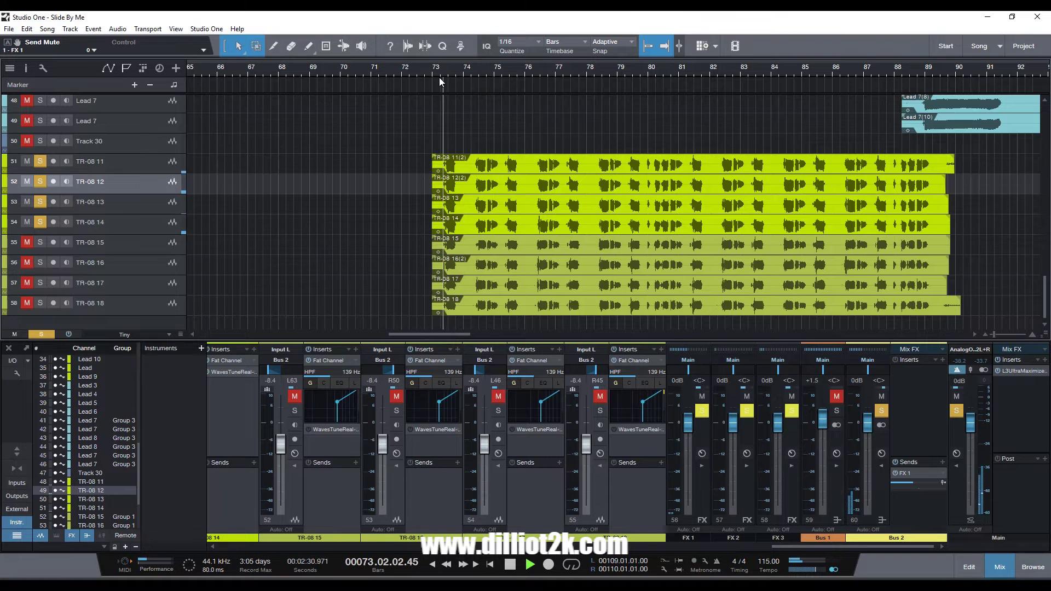
left_click_drag(802, 547, 723, 546)
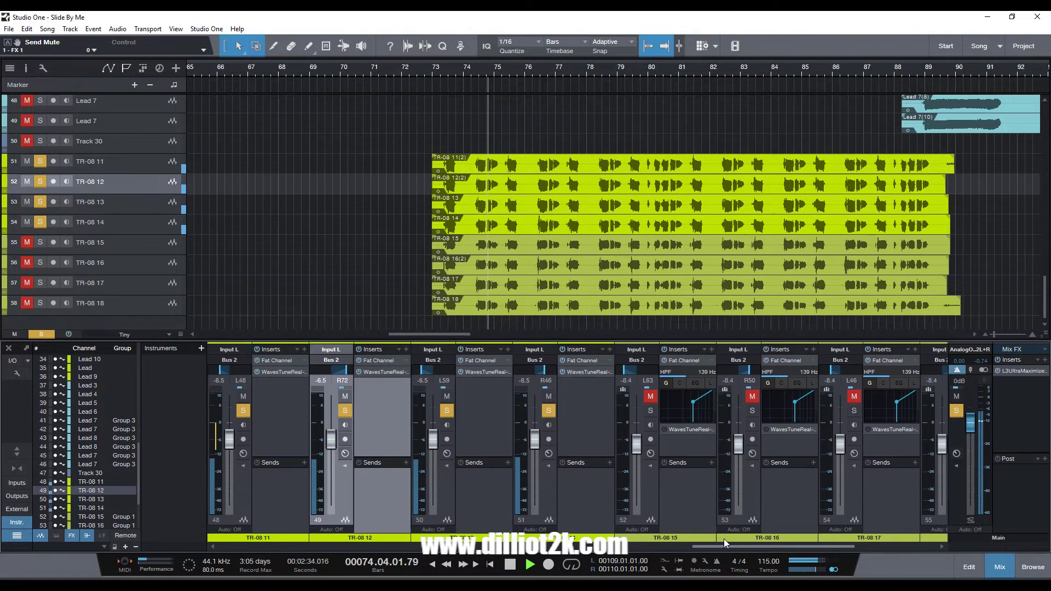
left_click(650, 411)
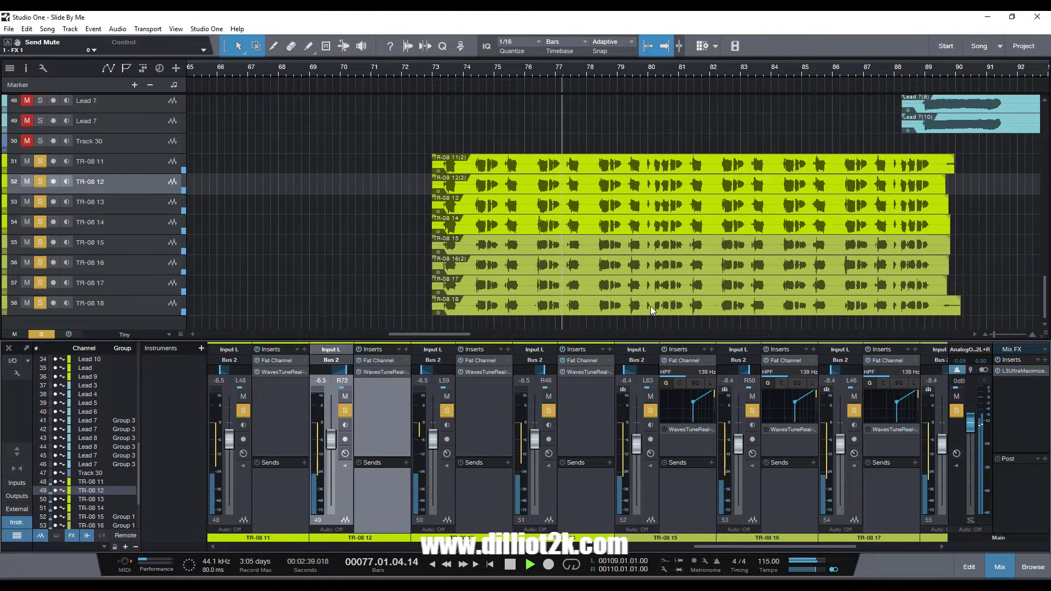
Step: Stop playback and replay the eight soloed TR-08 vocals from bar 74 to bar 77
left_click(509, 569)
left_click_drag(706, 547, 755, 544)
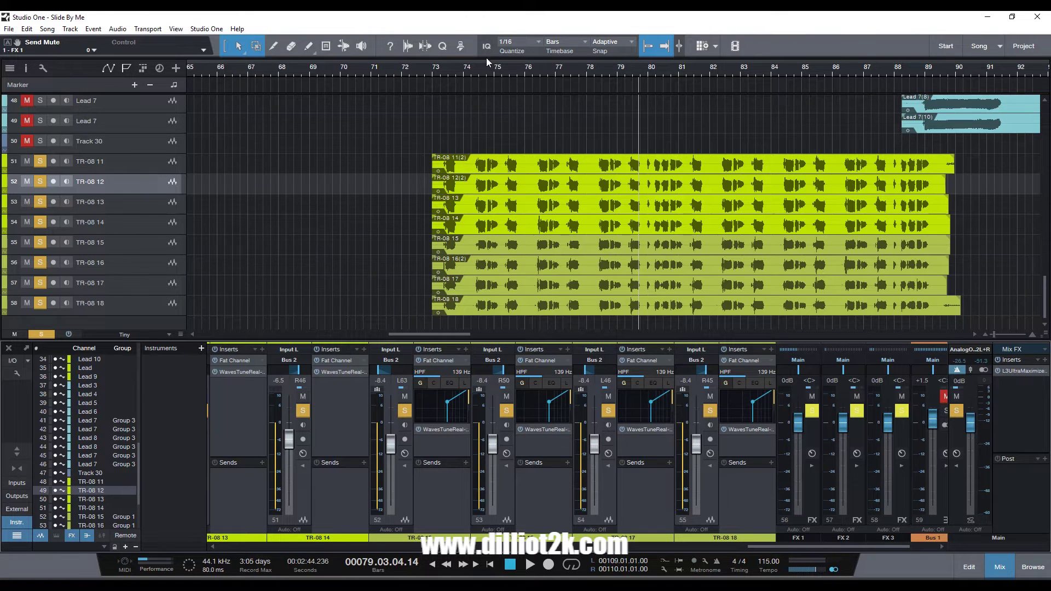
left_click(467, 69)
key("space")
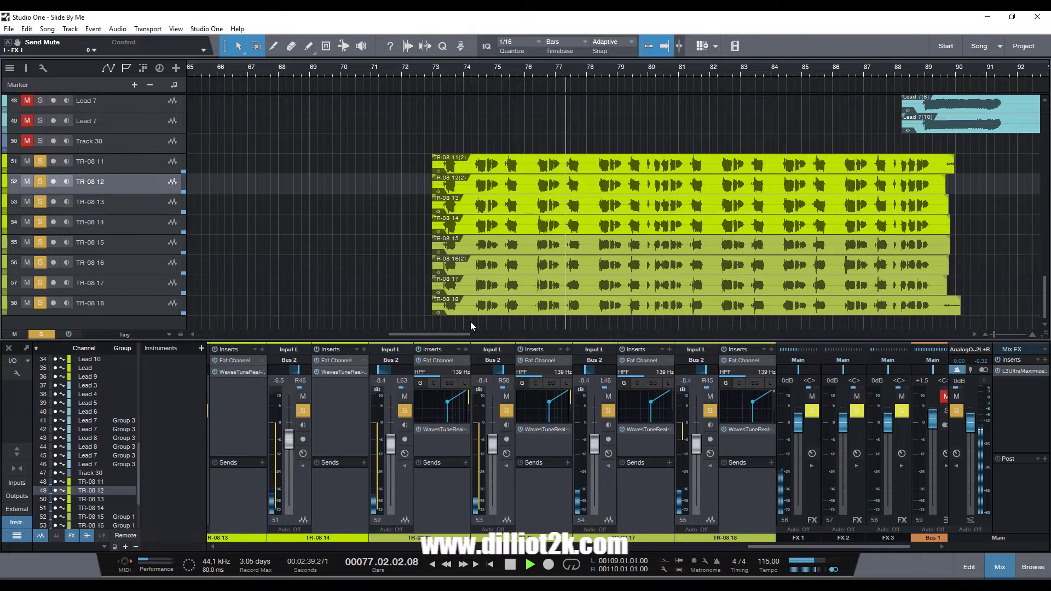
key("space")
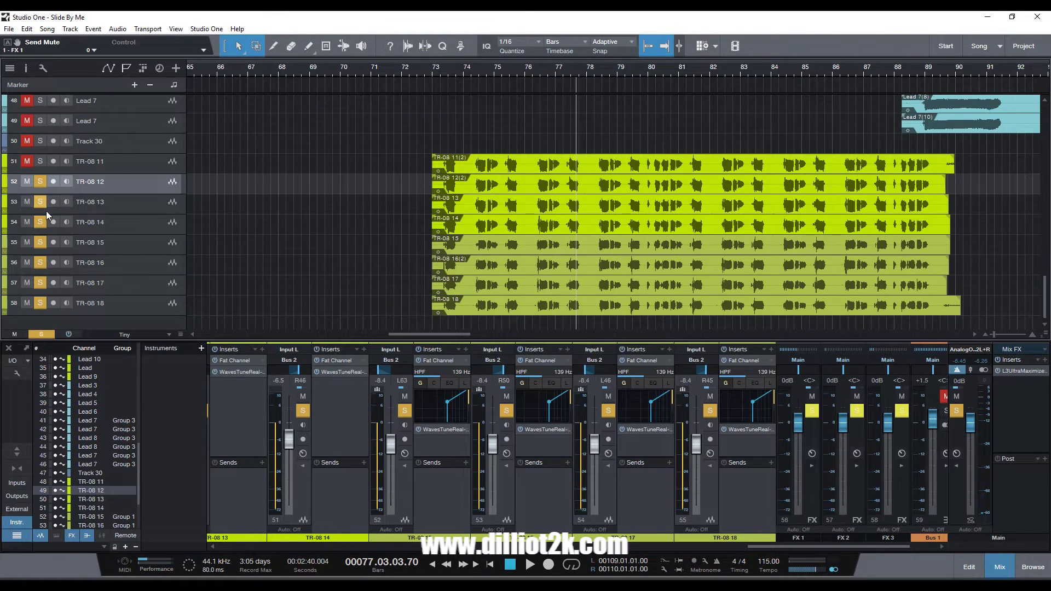
Step: Clear the solo on all of the TR-08 11–18 vocal tracks
left_click(39, 162)
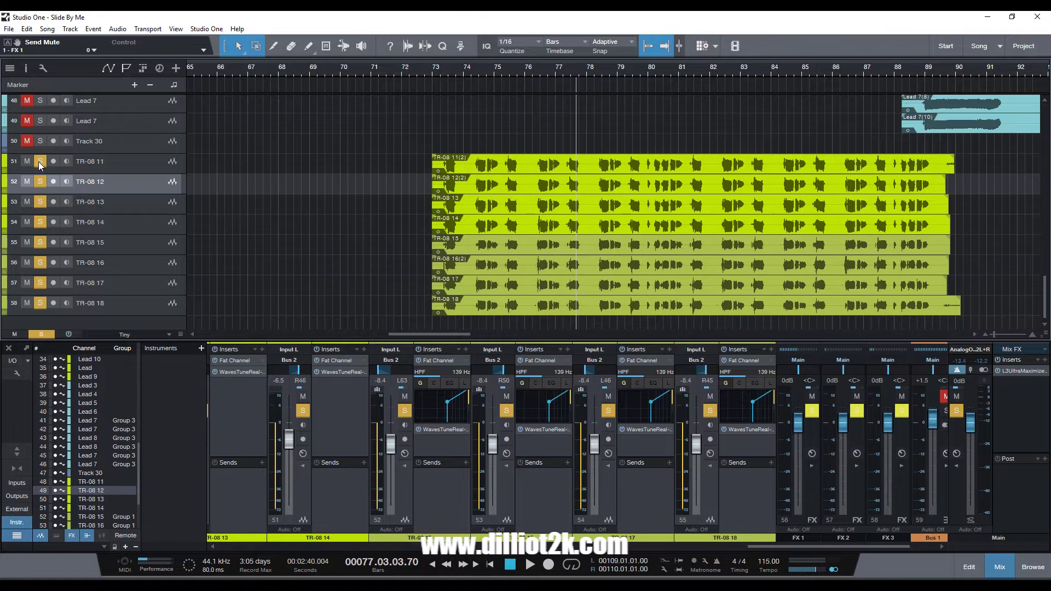
left_click(507, 411)
left_click(302, 411)
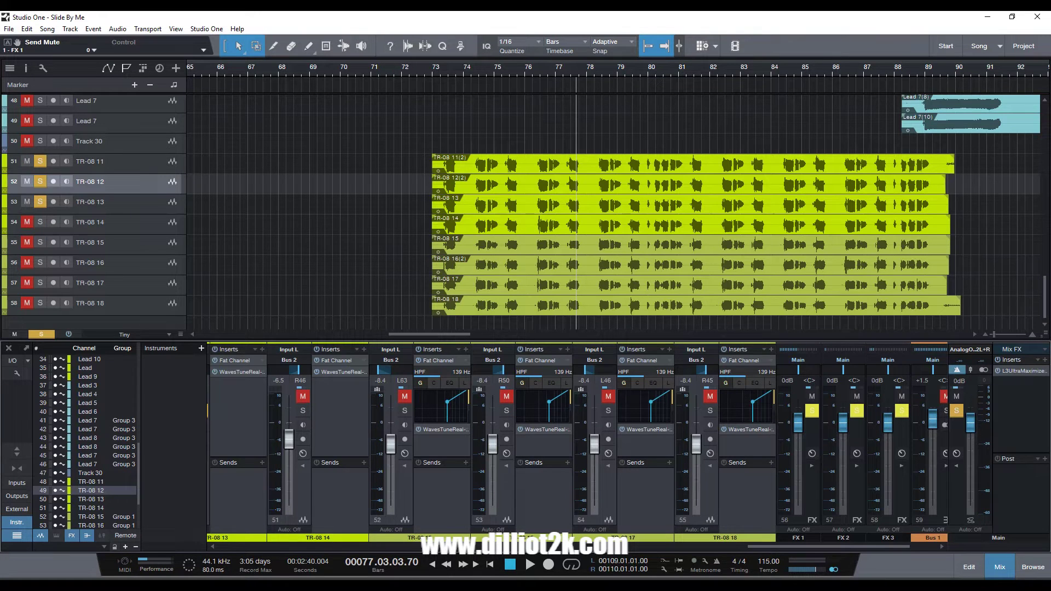
left_click_drag(756, 547, 667, 545)
left_click(394, 412)
left_click(495, 410)
left_click(597, 410)
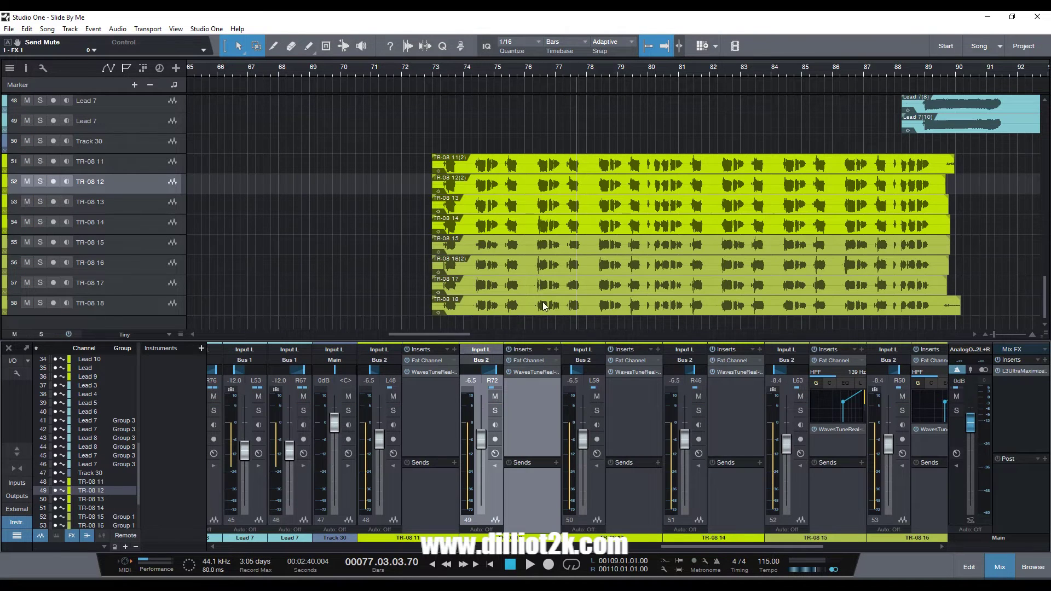
Step: Select the grouped TR-08 15–18 channels in the mixer and dissolve their group
left_click(617, 471)
left_click(696, 475)
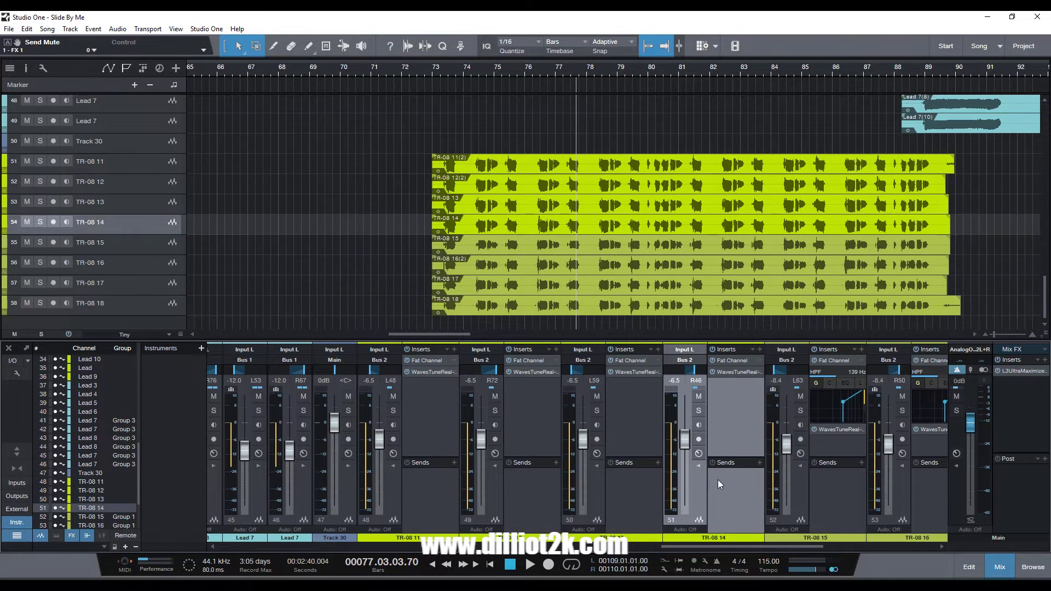
left_click(836, 487)
left_click_drag(688, 546, 767, 549)
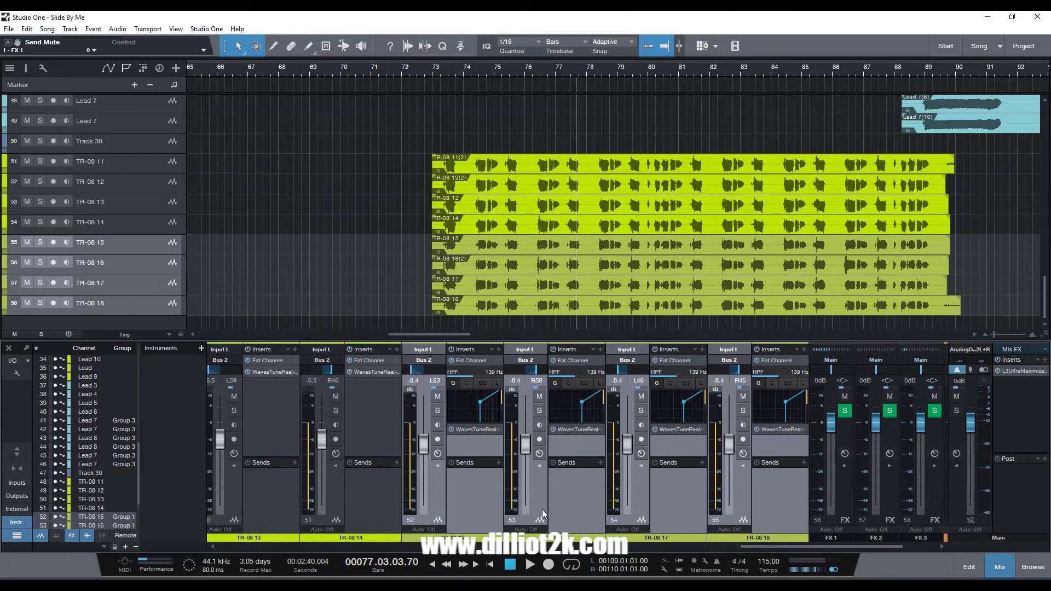
right_click(485, 489)
left_click(531, 405)
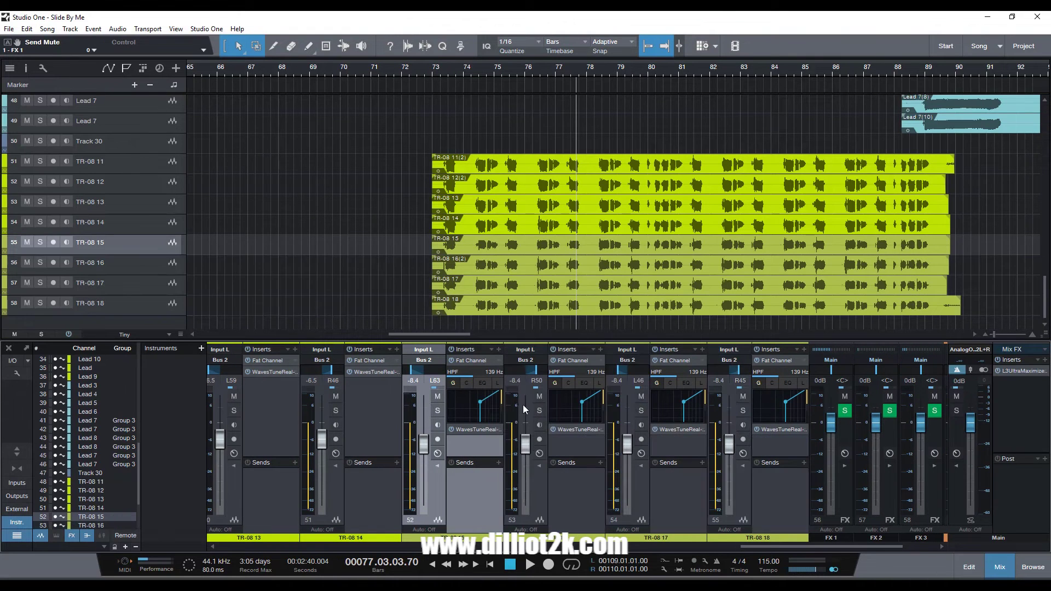
Step: Solo TR-08 15, bypass its Fat Channel and play it from bar 73 to bar 79
left_click(437, 412)
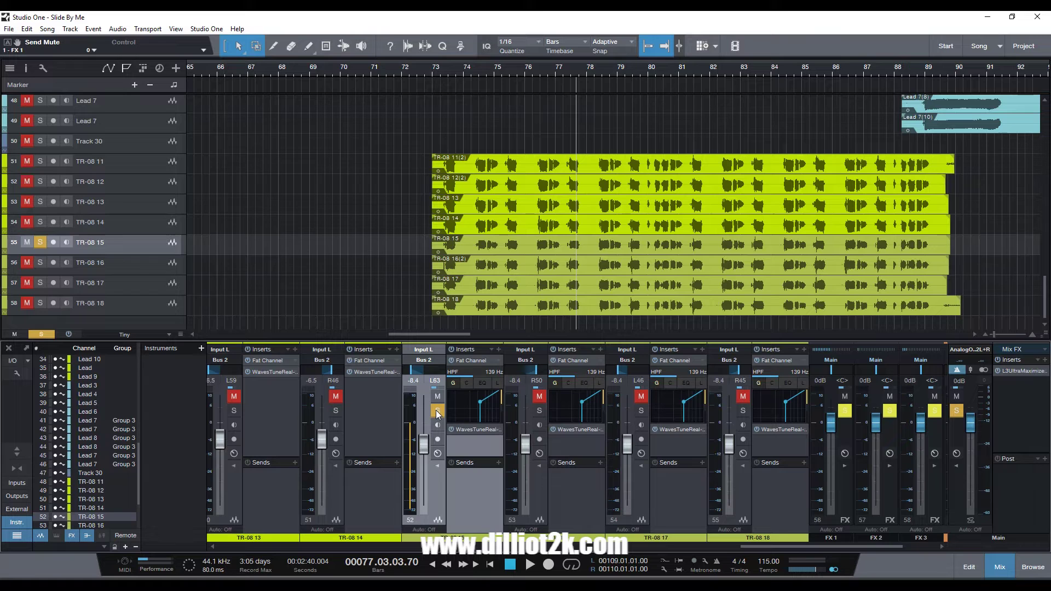
left_click(482, 70)
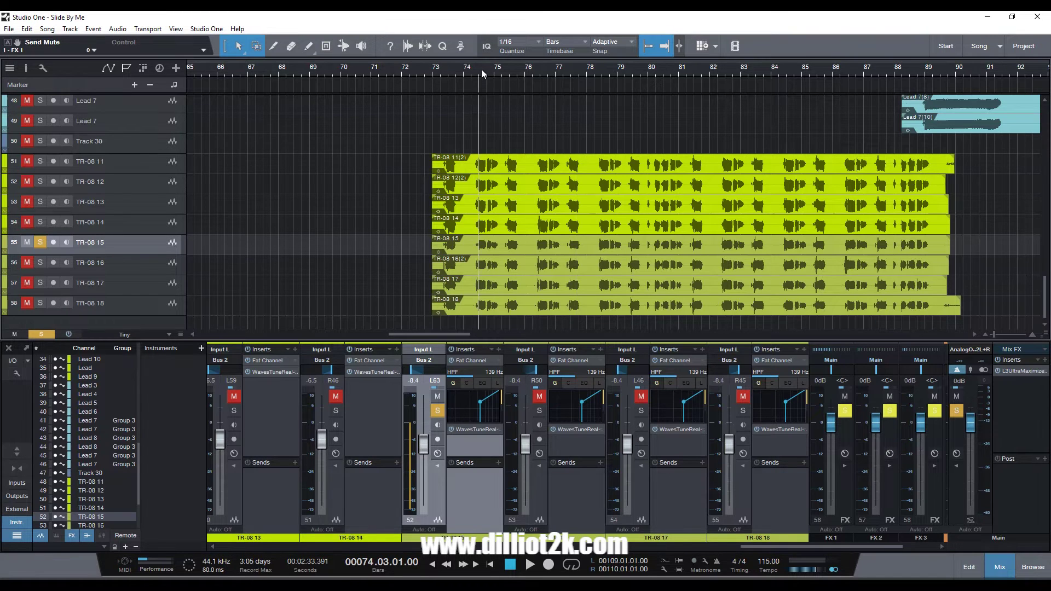
left_click(451, 362)
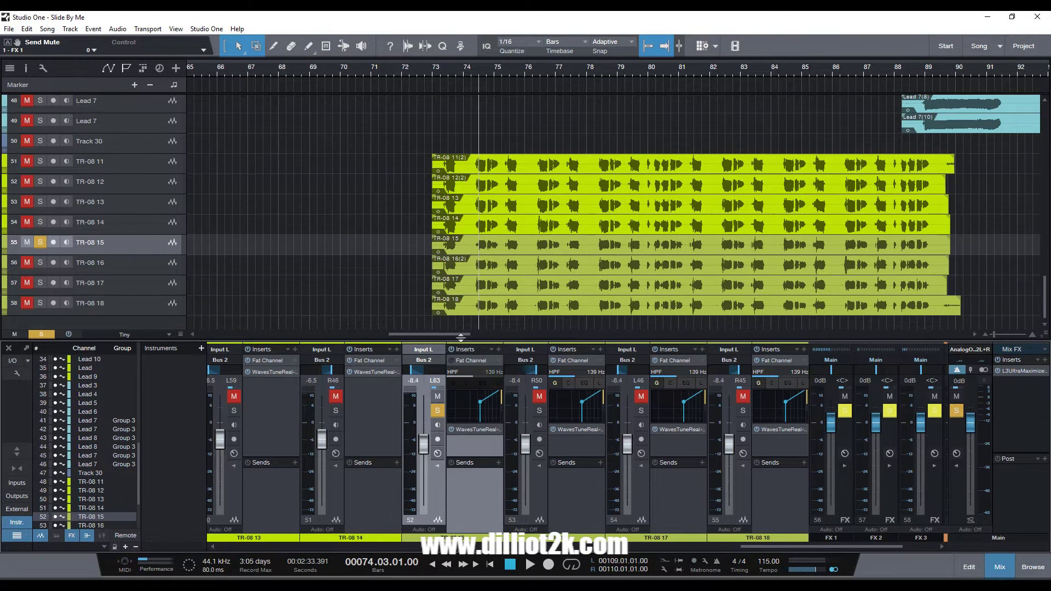
left_click(440, 70)
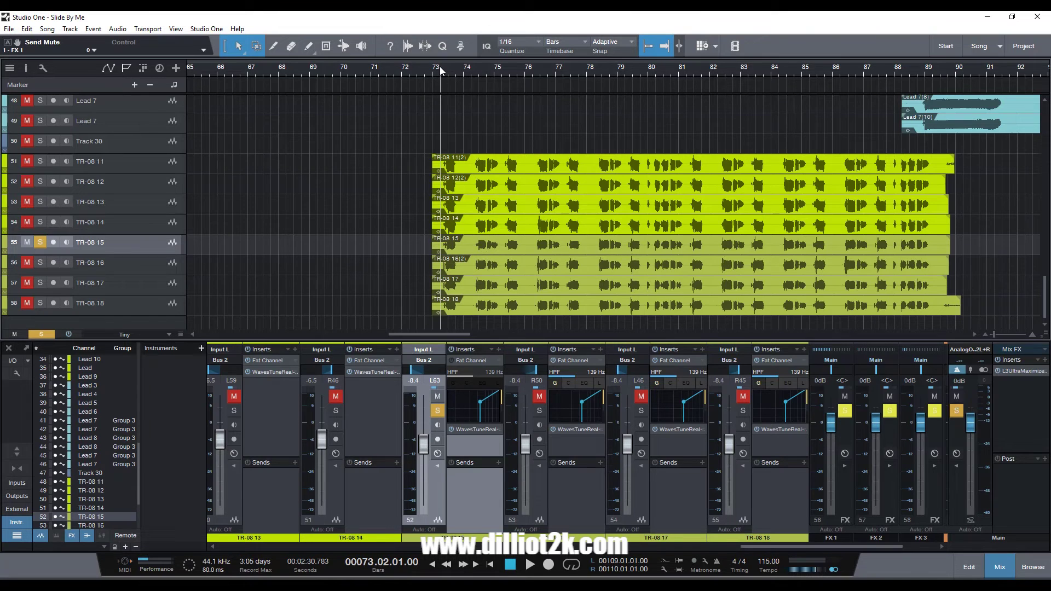
key("space")
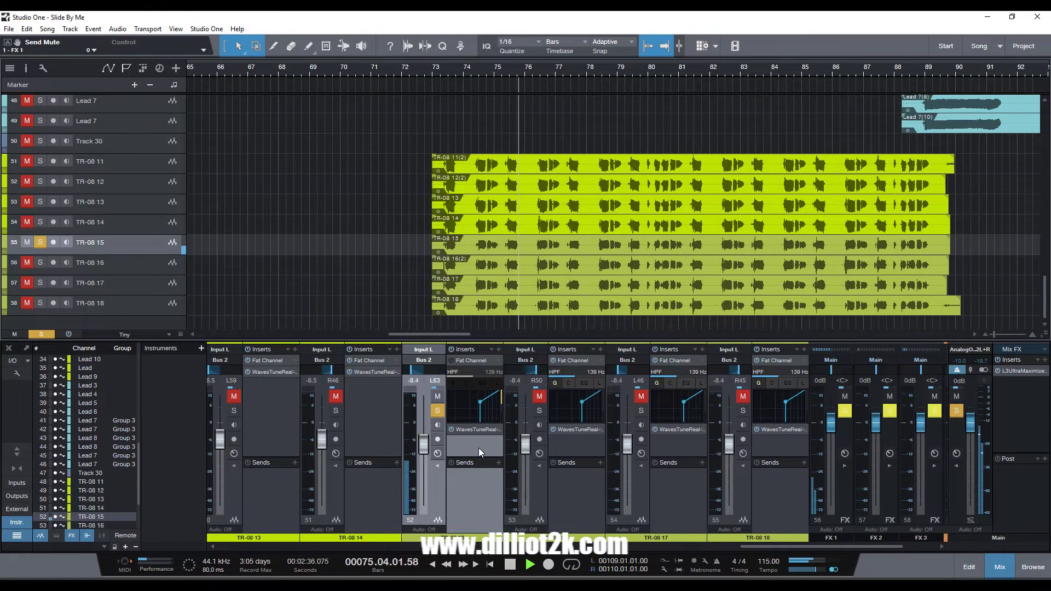
mouse_move(414, 372)
left_mouse_down()
mouse_move(433, 376)
mouse_move(414, 377)
left_mouse_up()
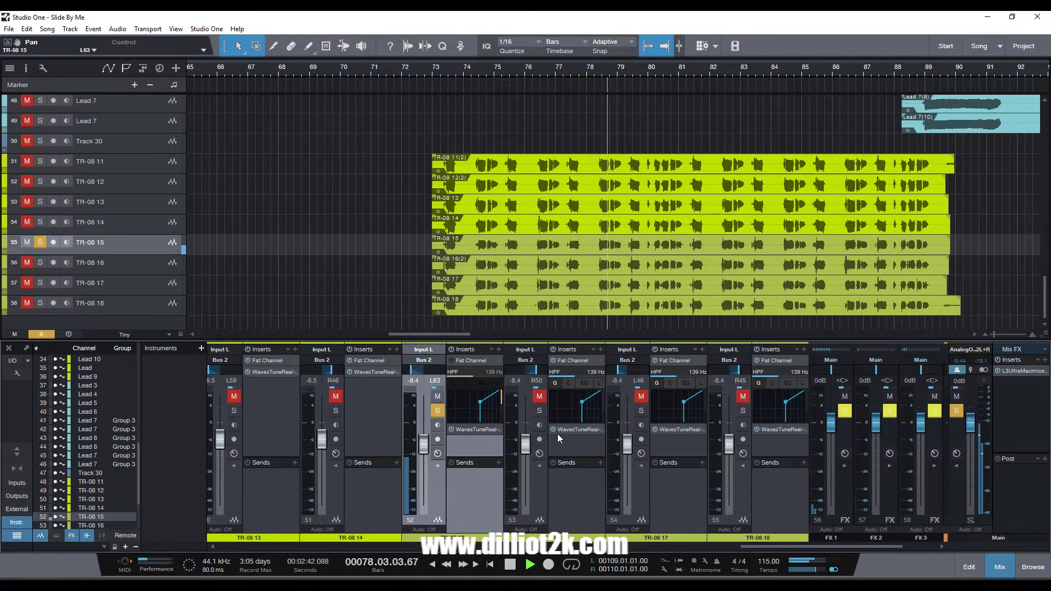
key("space")
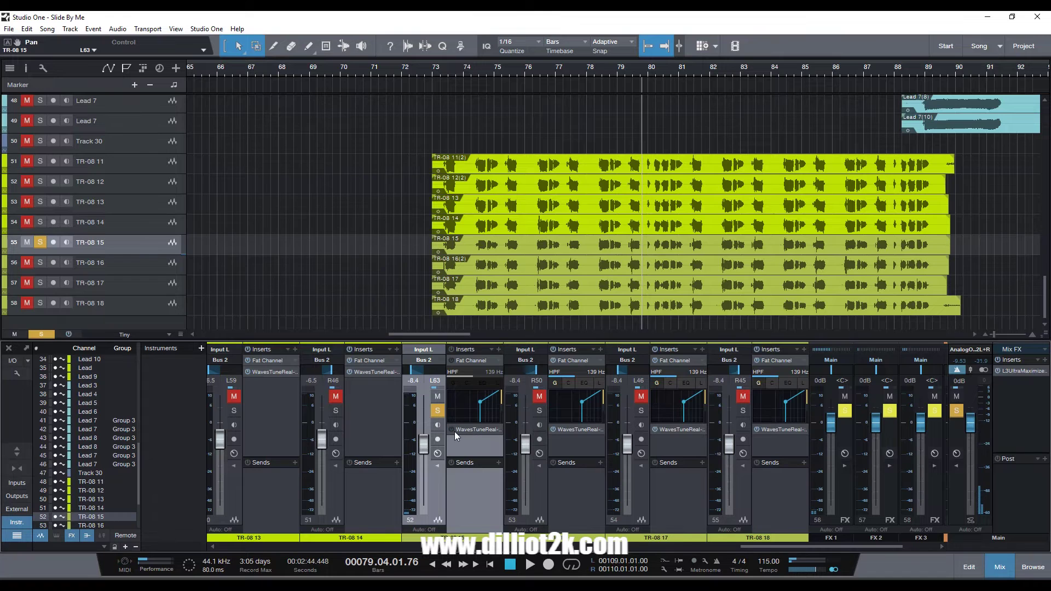
Step: Replay from bar 73 with Waves Tune Real-Time bypassed on TR-08 15 and 16, adding TR-08 16 to the solo
left_click(446, 72)
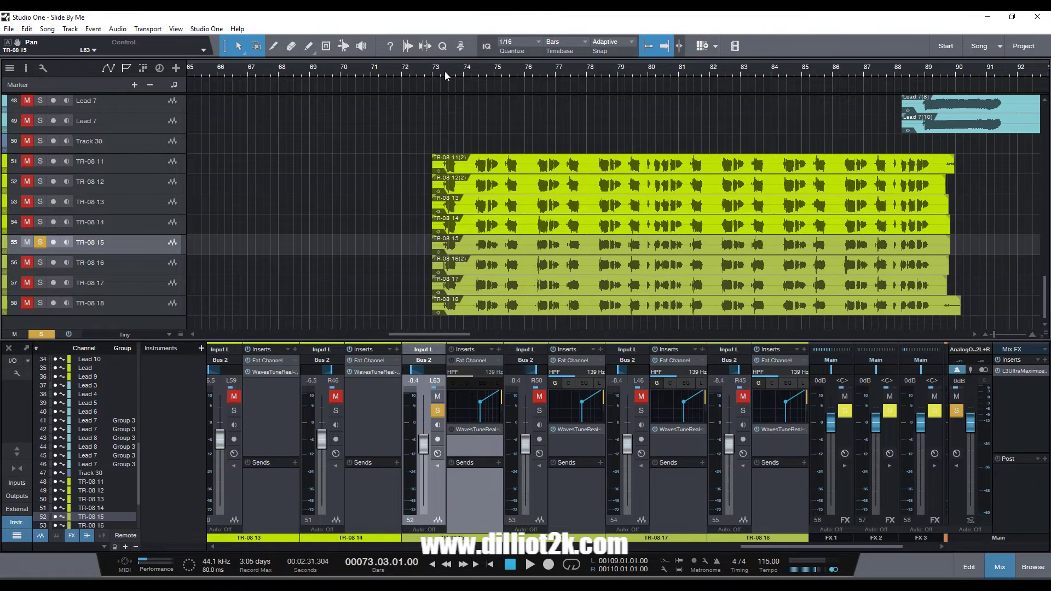
key("space")
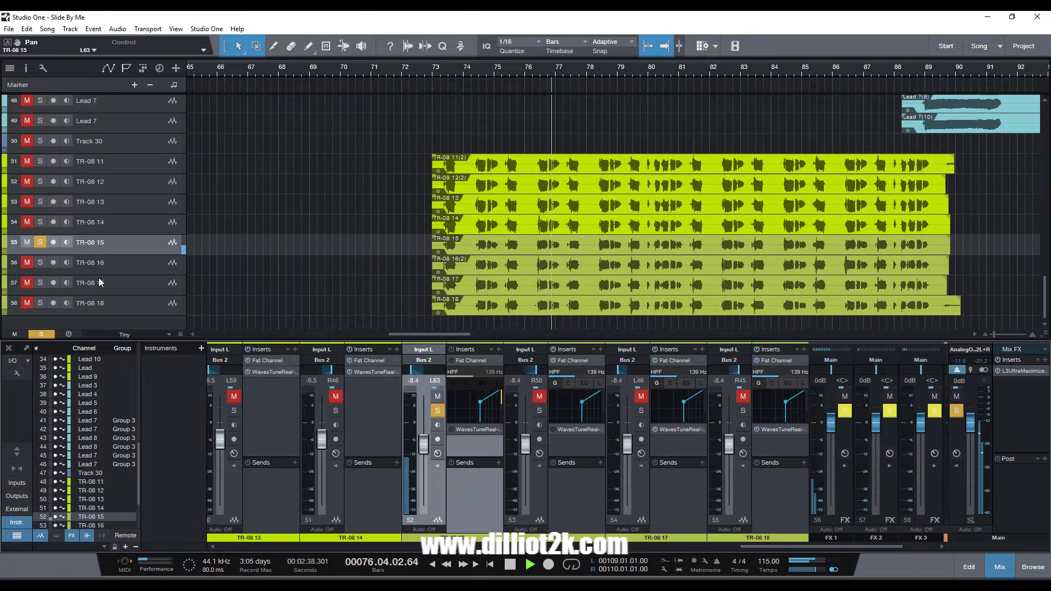
left_click(40, 262)
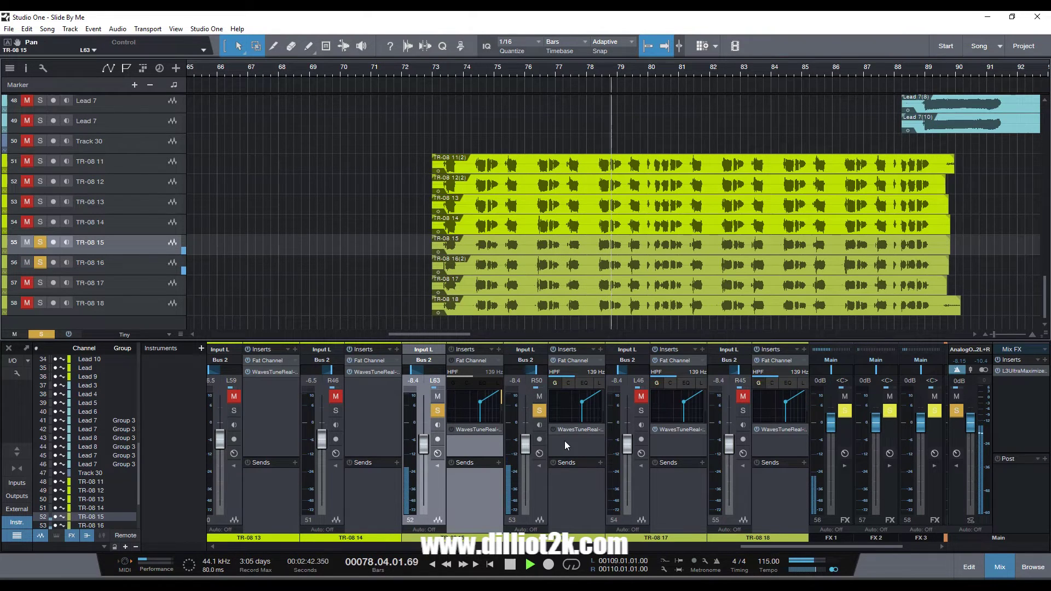
key("space")
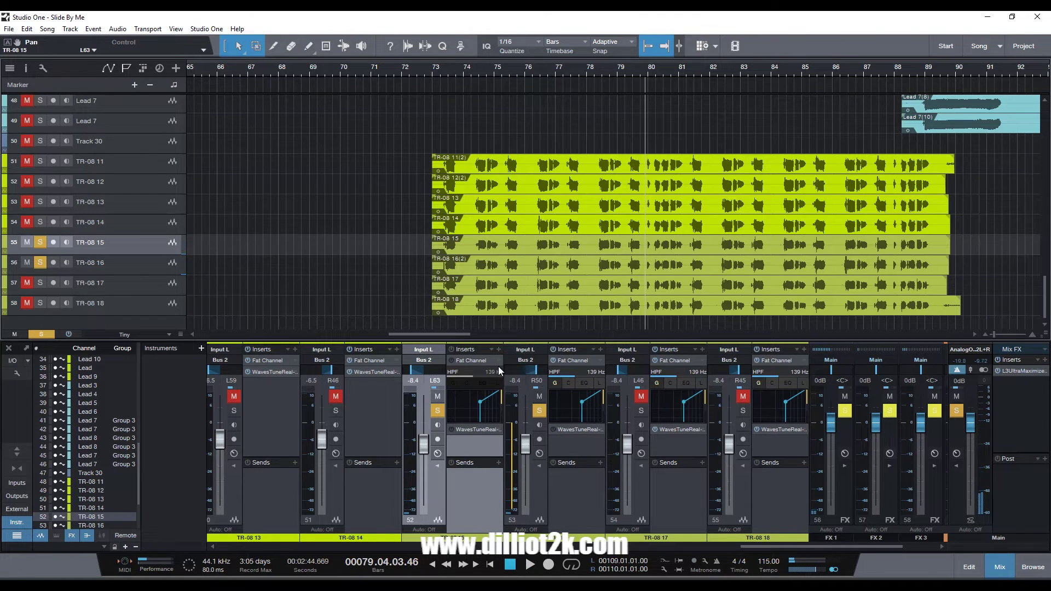
Step: Re-enable Fat Channel on TR-08 15 and Waves Tune Real-Time on TR-08 15 and 16, and replay from bar 73
left_click(452, 359)
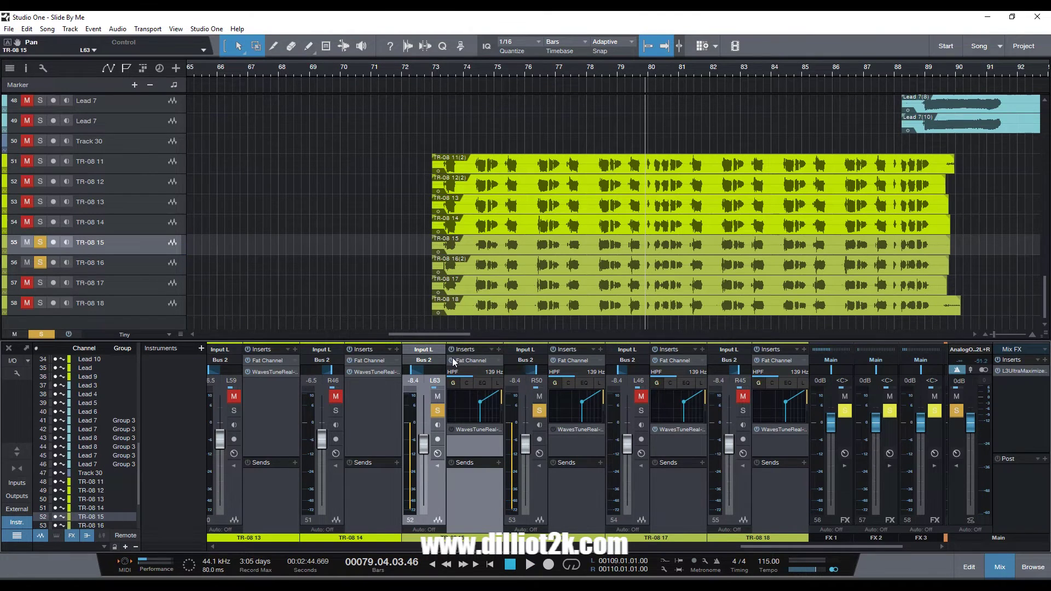
left_click(552, 430)
left_click(470, 70)
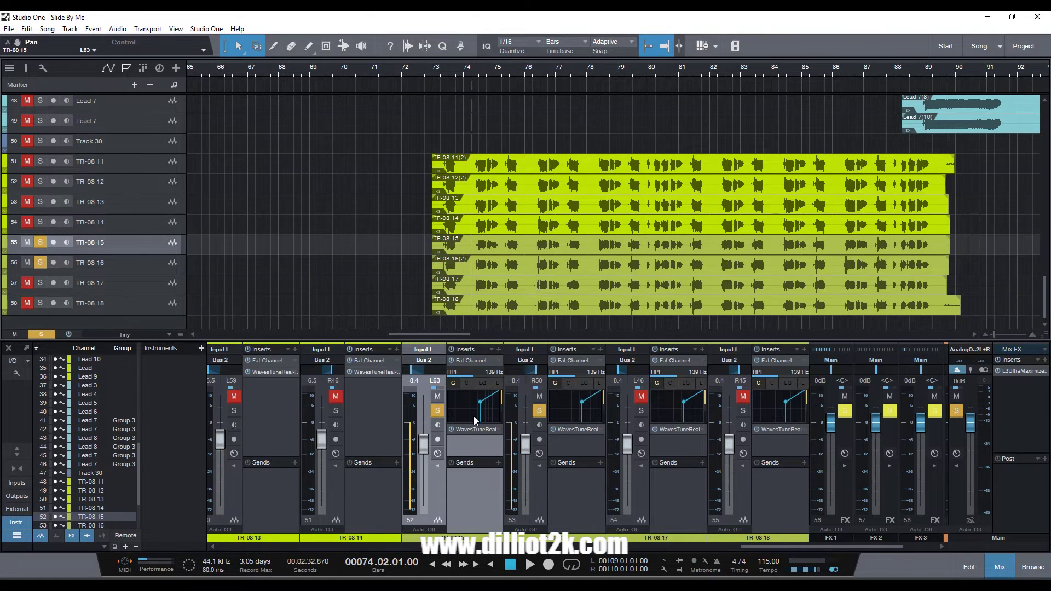
left_click_drag(124, 171, 1, 104)
left_click(439, 68)
key("space")
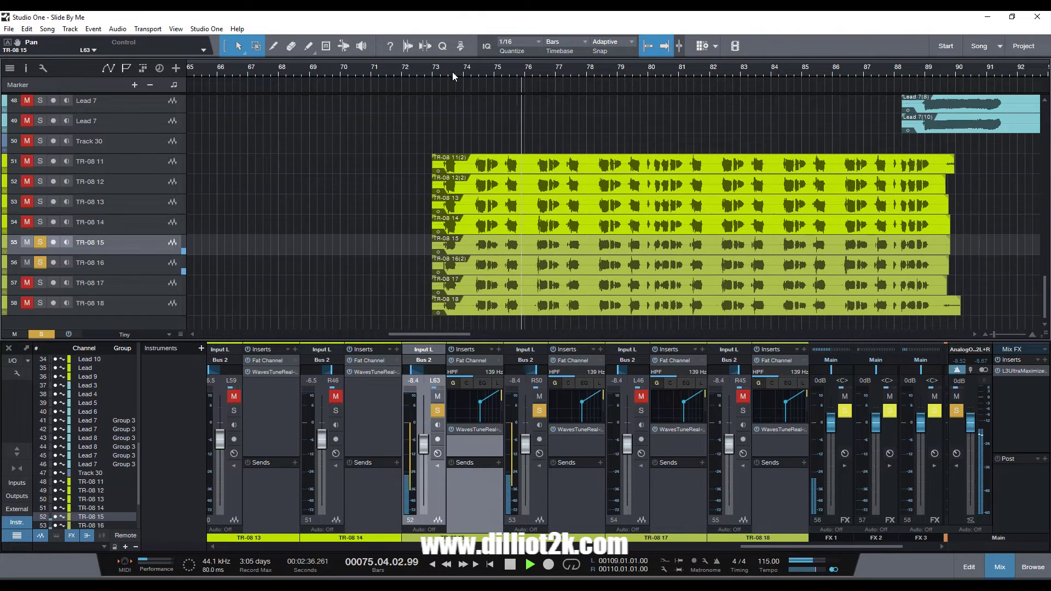
Step: Add TR-08 17, TR-08 18 and TR-08 11–14 to the solo during playback and stop at bar 81
left_click(642, 411)
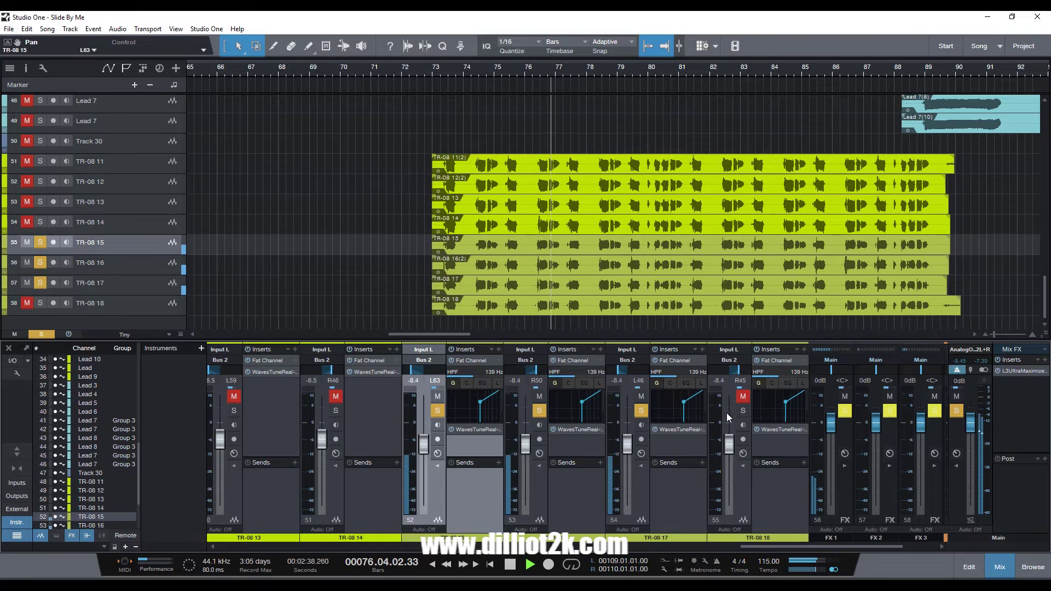
left_click(744, 411)
left_click_drag(39, 222, 38, 162)
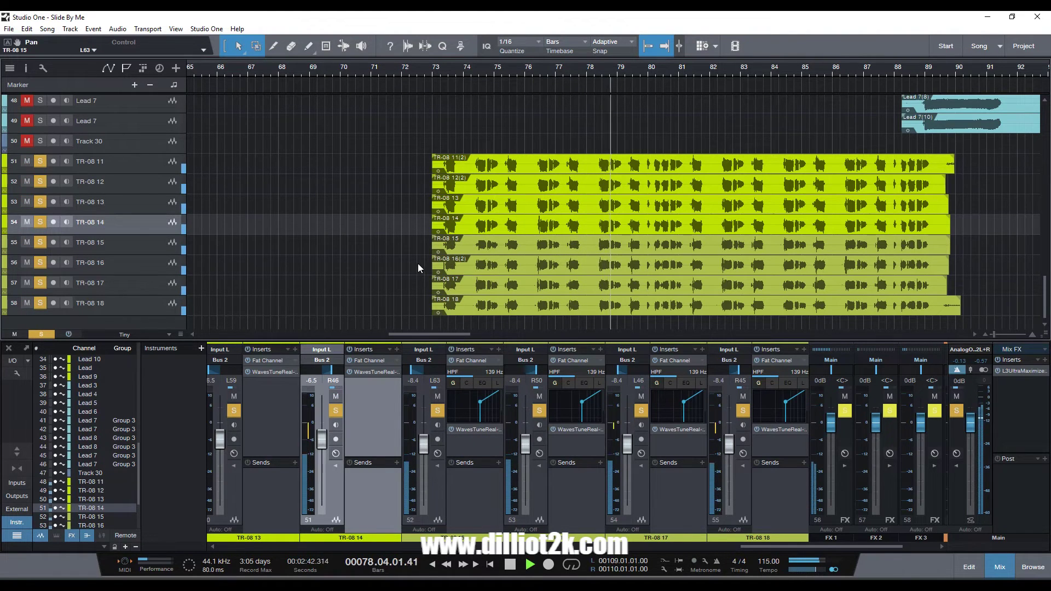
left_click_drag(439, 334, 453, 337)
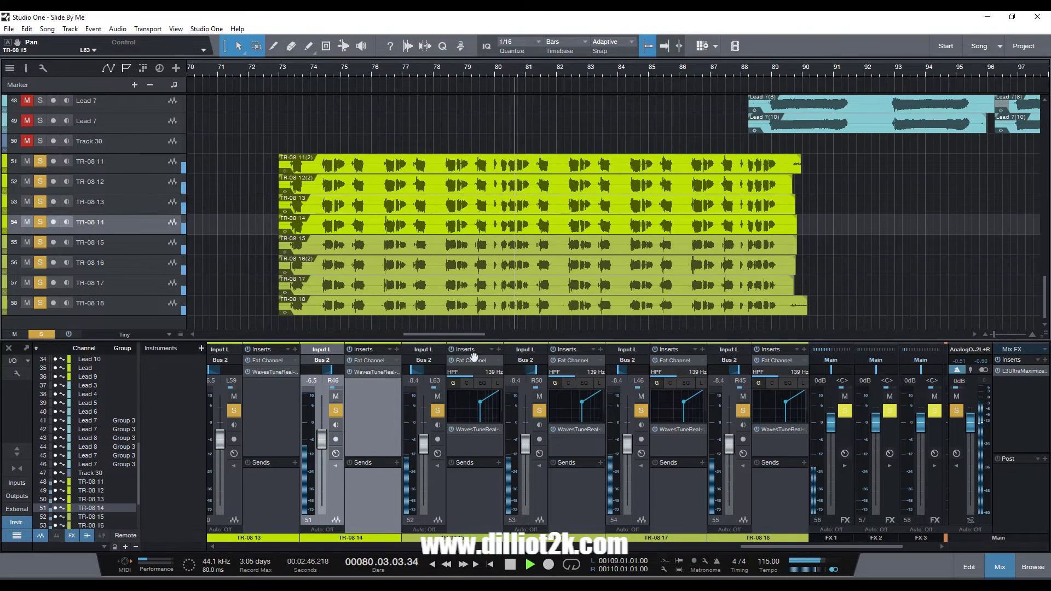
key("space")
left_click_drag(810, 548, 872, 540)
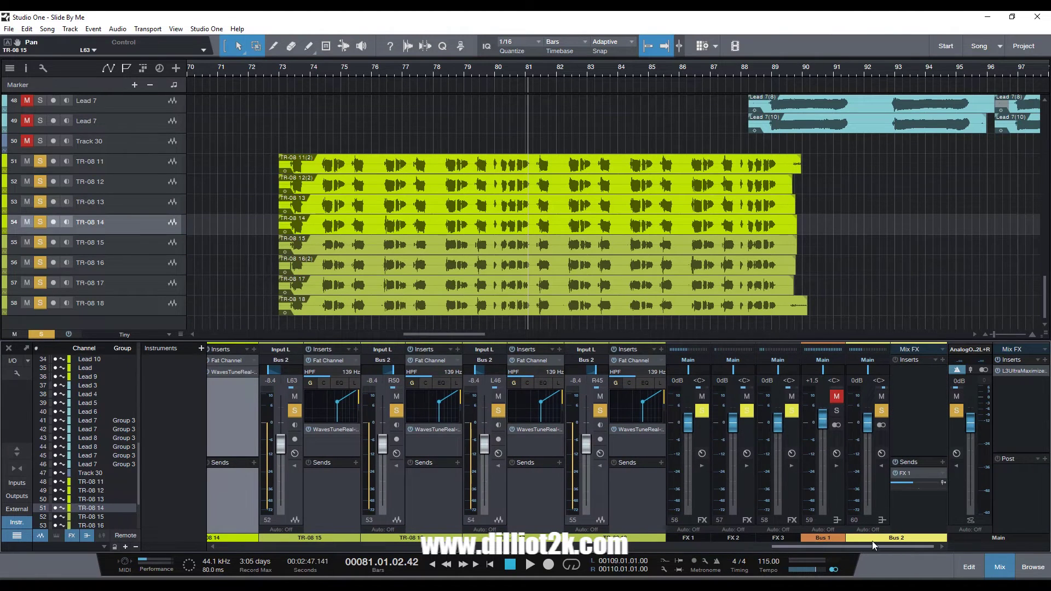
left_click_drag(808, 541, 720, 549)
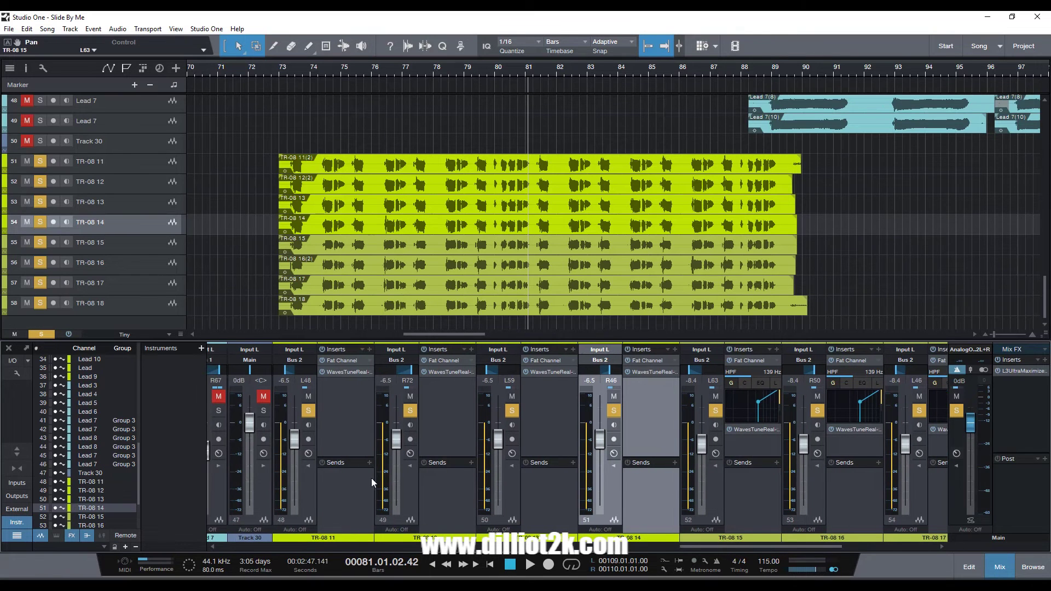
left_click(355, 484)
left_click(452, 488, "ctrl")
left_click(543, 492, "ctrl")
left_click(612, 490, "ctrl")
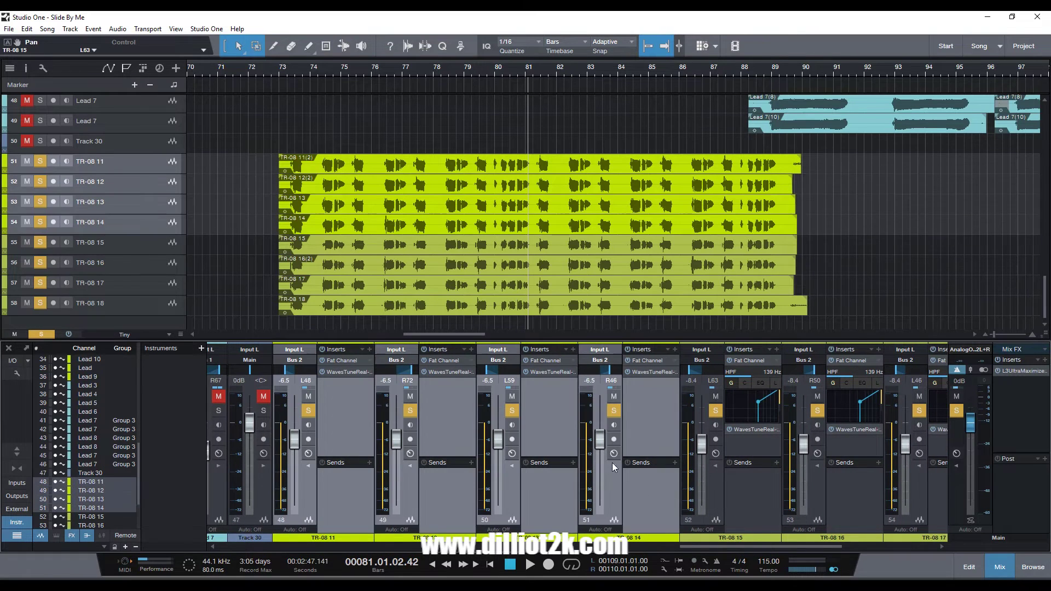
left_click(647, 507)
right_click(647, 505)
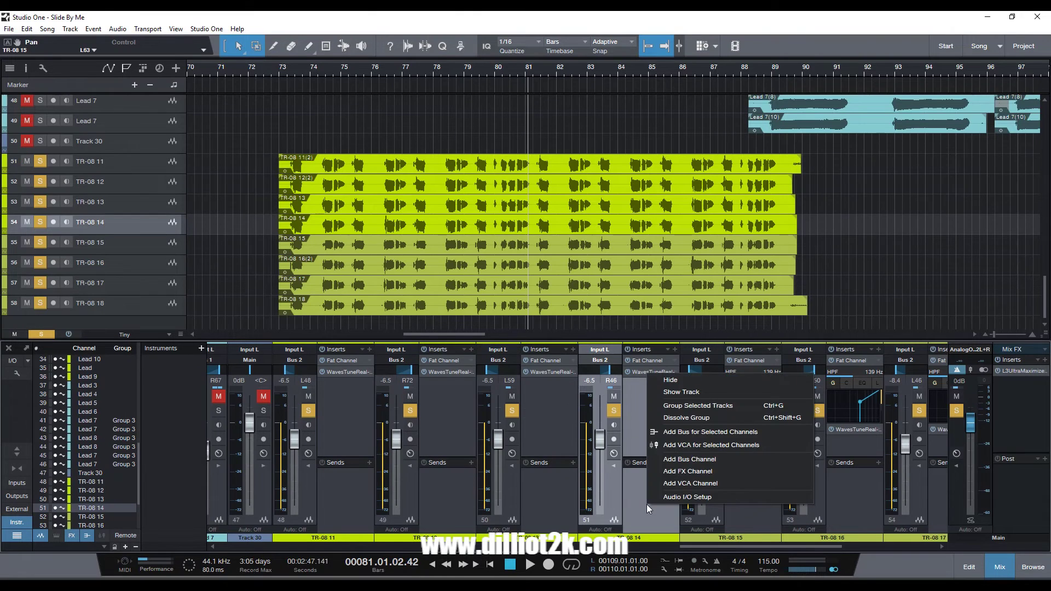
left_click(564, 504)
left_click(459, 506, "ctrl")
Step: Group the TR-08 11–14 channels and raise their shared volume to -5.0 dB
left_click(328, 504)
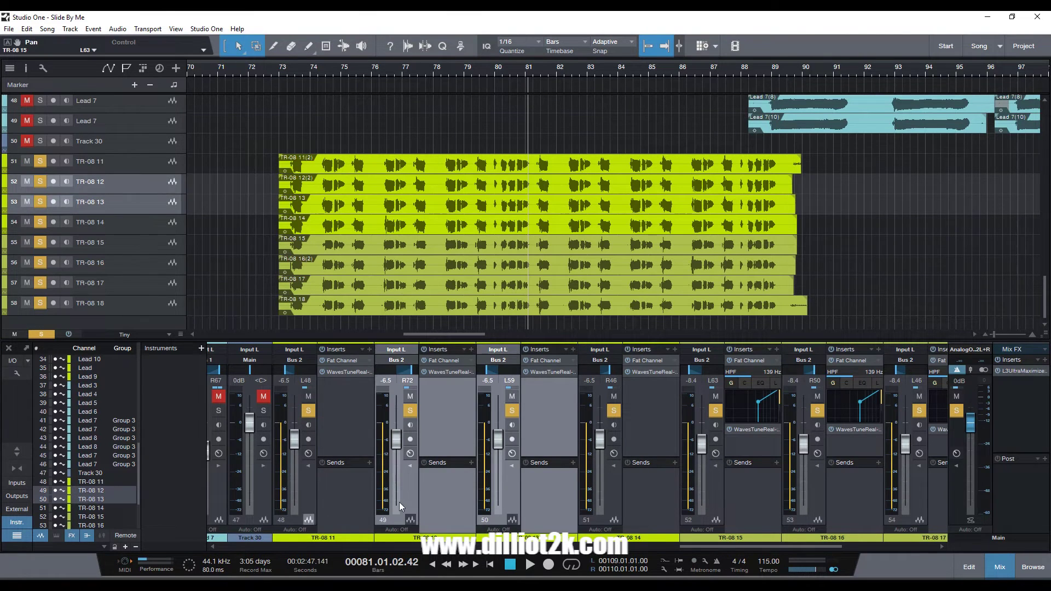
left_click(459, 502, "ctrl")
left_click(534, 499, "ctrl")
left_click(632, 498, "ctrl")
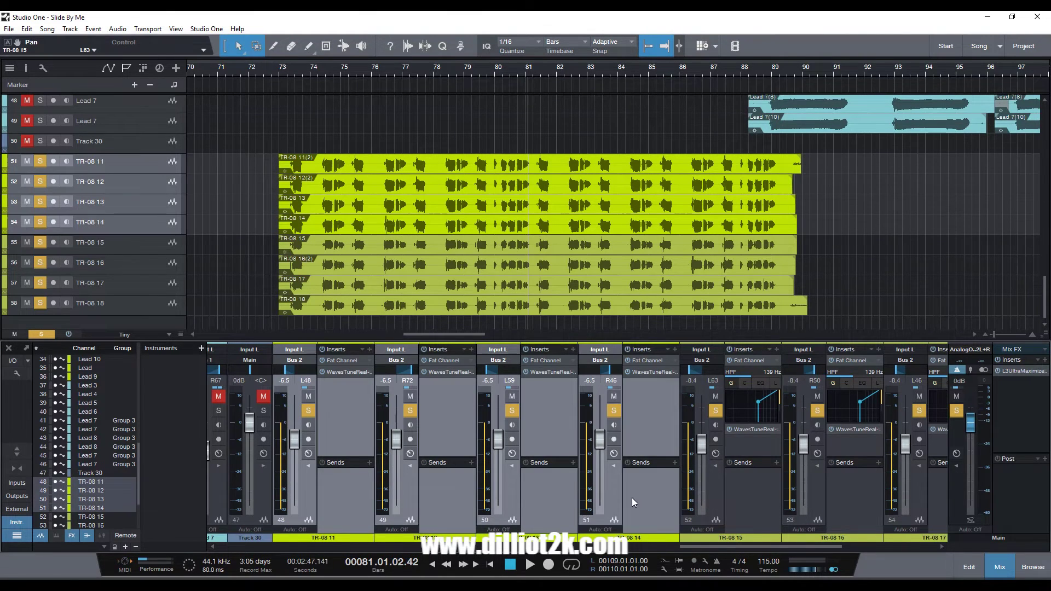
right_click(649, 520)
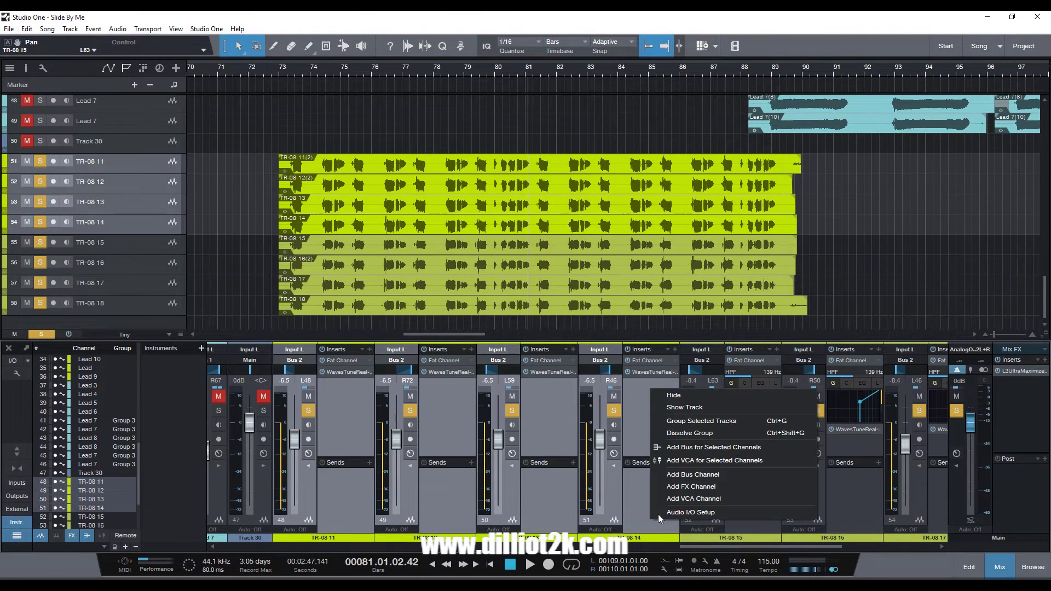
left_click(714, 422)
mouse_move(600, 437)
left_mouse_down()
mouse_move(601, 483)
mouse_move(602, 435)
left_mouse_up()
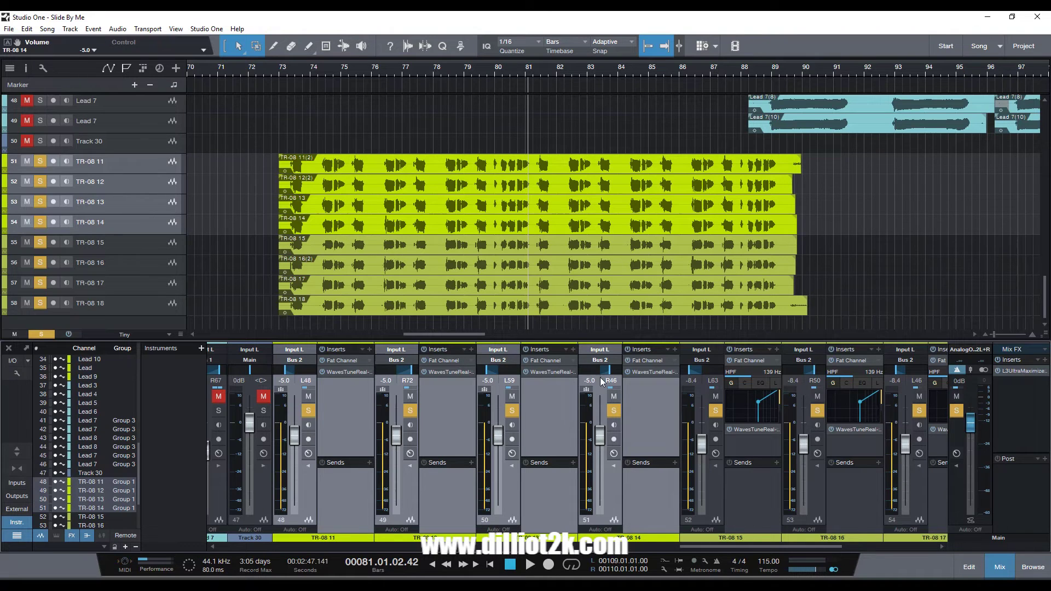
left_click_drag(686, 540, 798, 537)
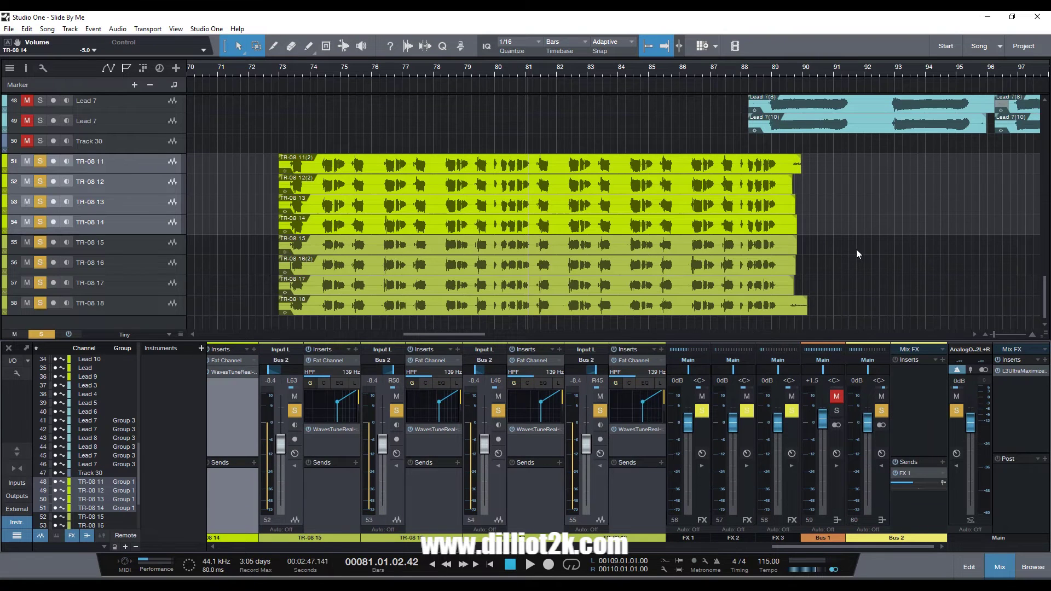
Step: Add the Lead 3 through Lead 8 tracks (40–49) to the solo and audition them from bar 88 to bar 97
scroll(872, 223, "up", 5)
left_click(743, 68)
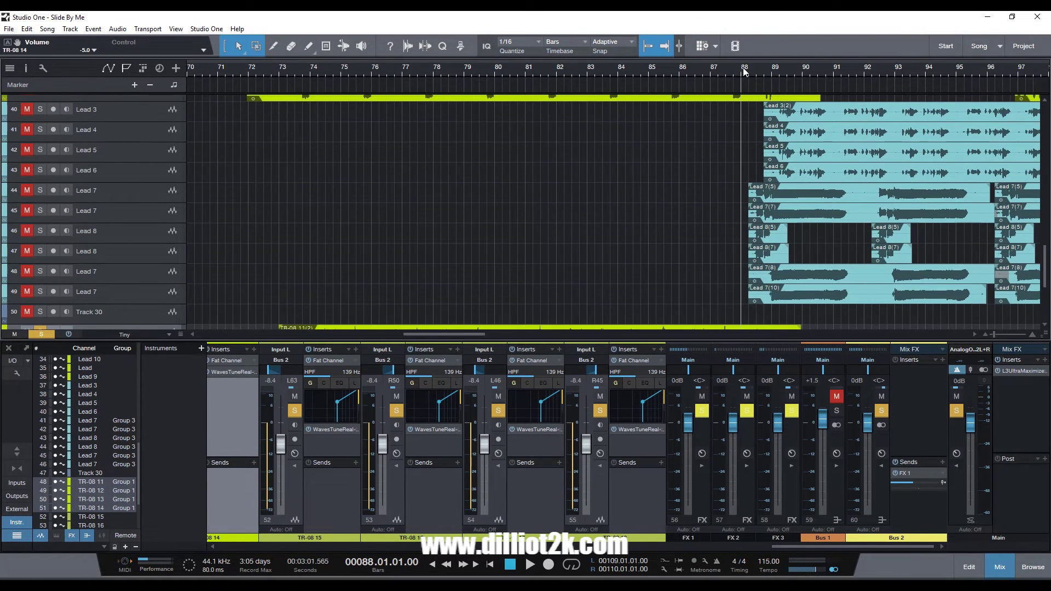
left_click(39, 211)
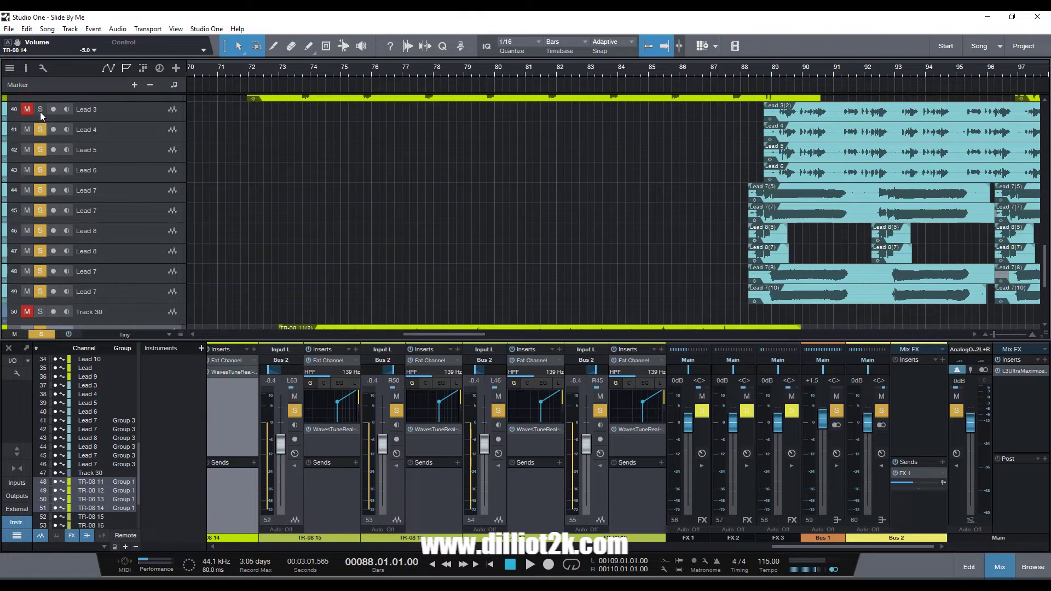
key("space")
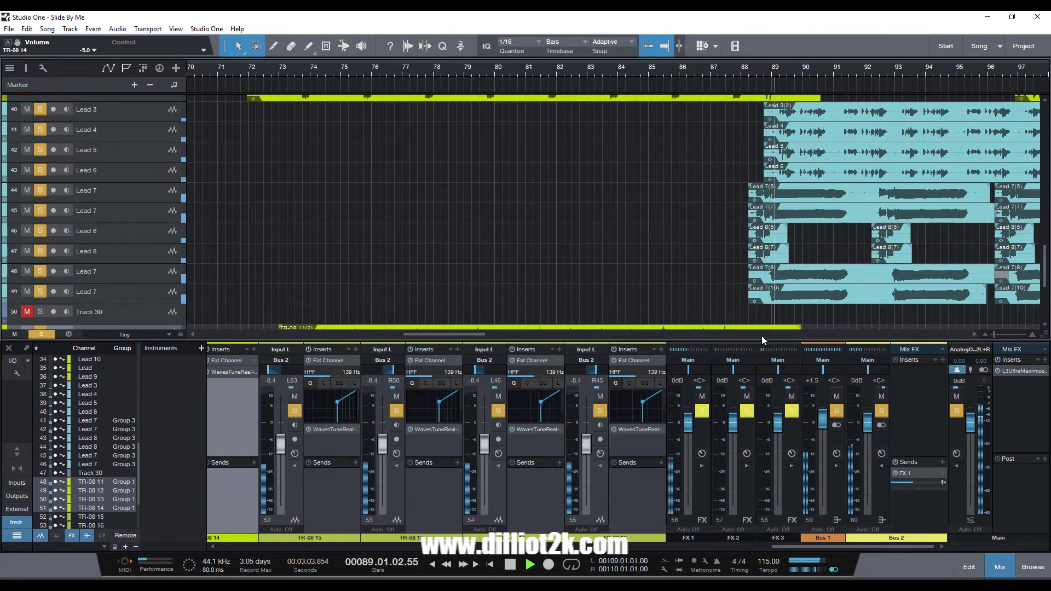
left_click_drag(475, 334, 498, 330)
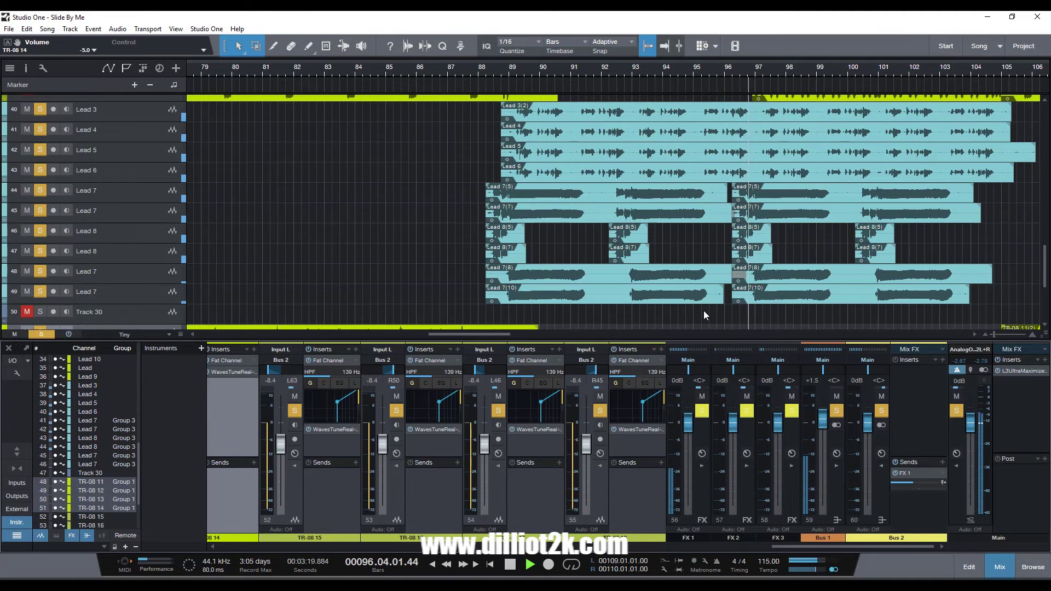
key("space")
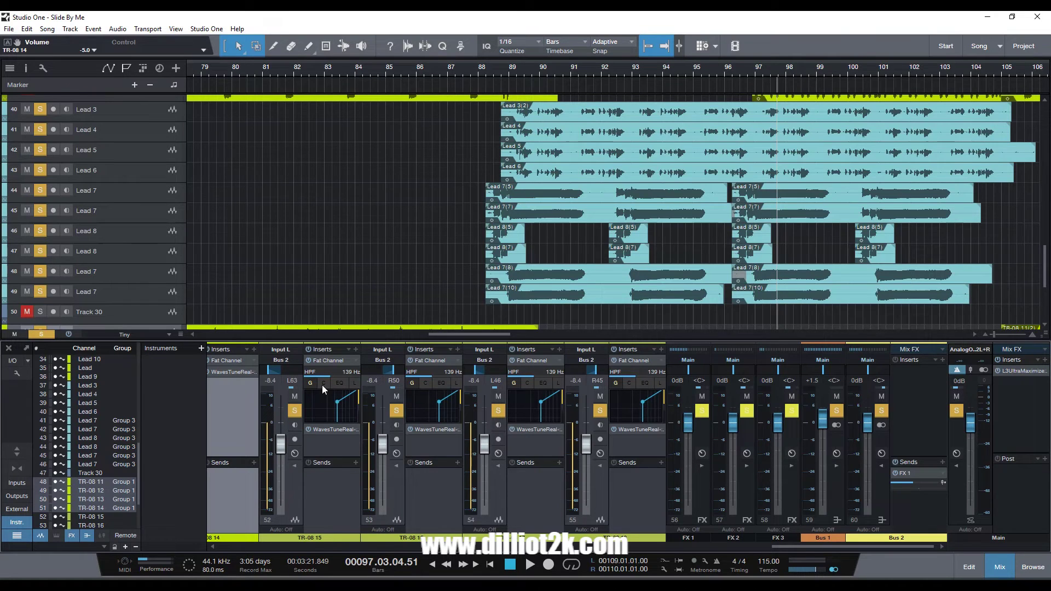
Step: Clear the solo on all tracks and start playing the full mix from about bar 73
left_click(294, 411)
left_click(40, 334)
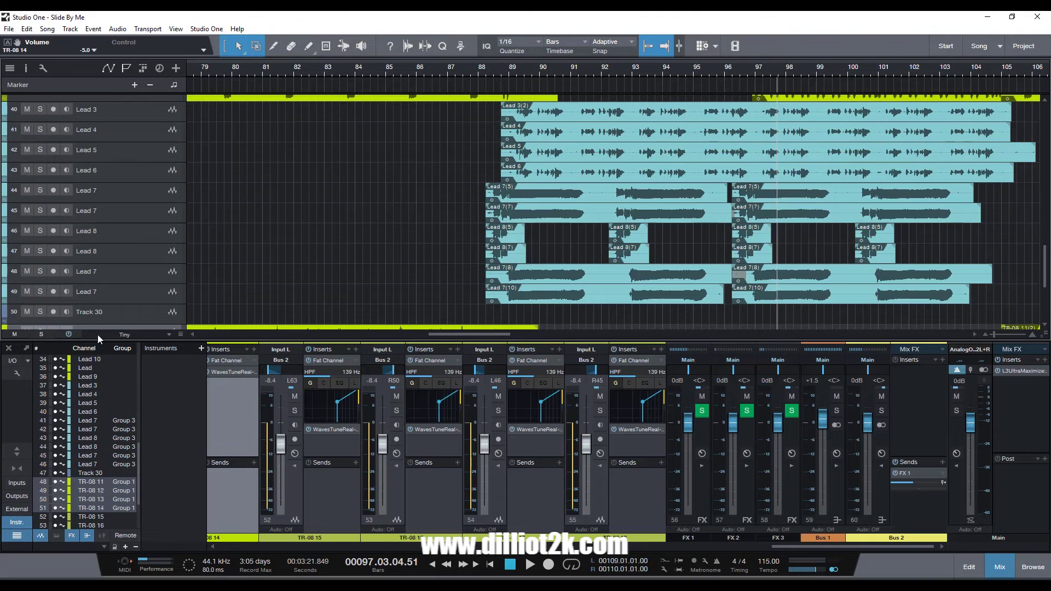
scroll(440, 248, "down", 5)
left_click_drag(436, 334, 395, 334)
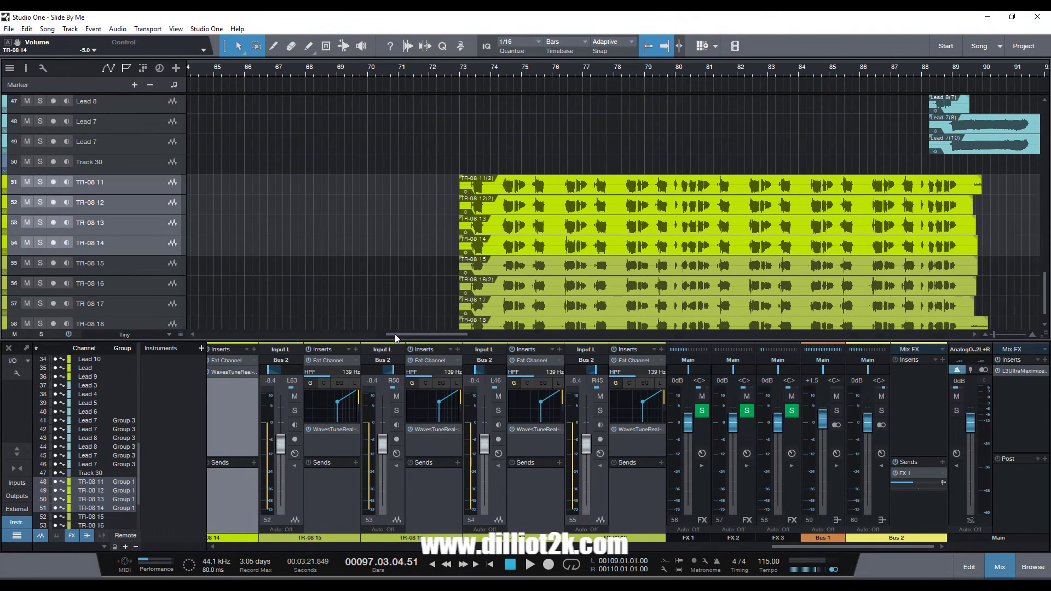
left_click(454, 68)
key("space")
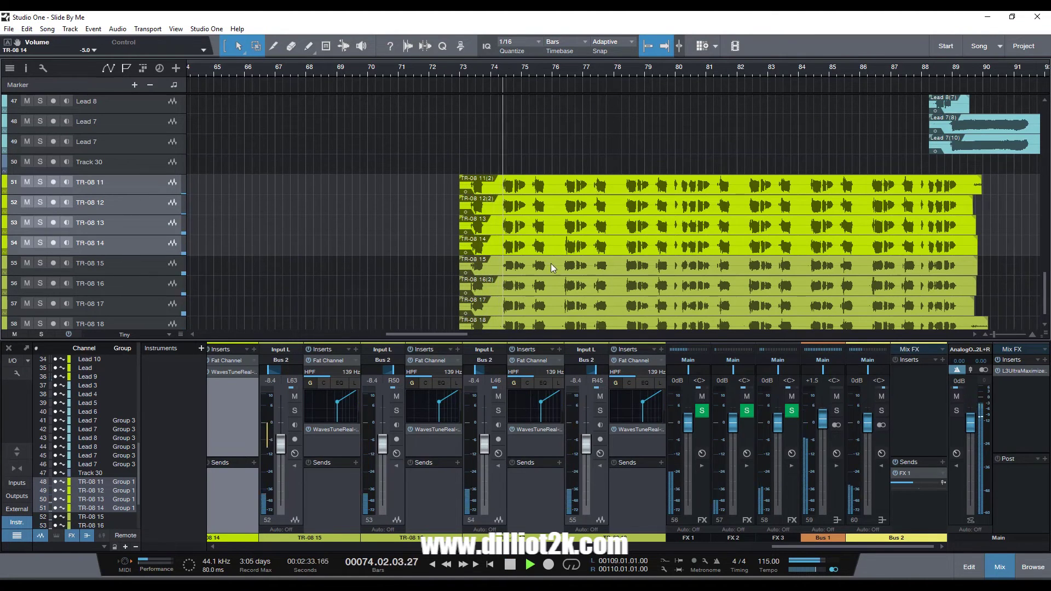
Step: Stop the playback near bar 76, and play the full mix from about bar 88 to bar 95
left_click_drag(440, 334, 502, 333)
key("space")
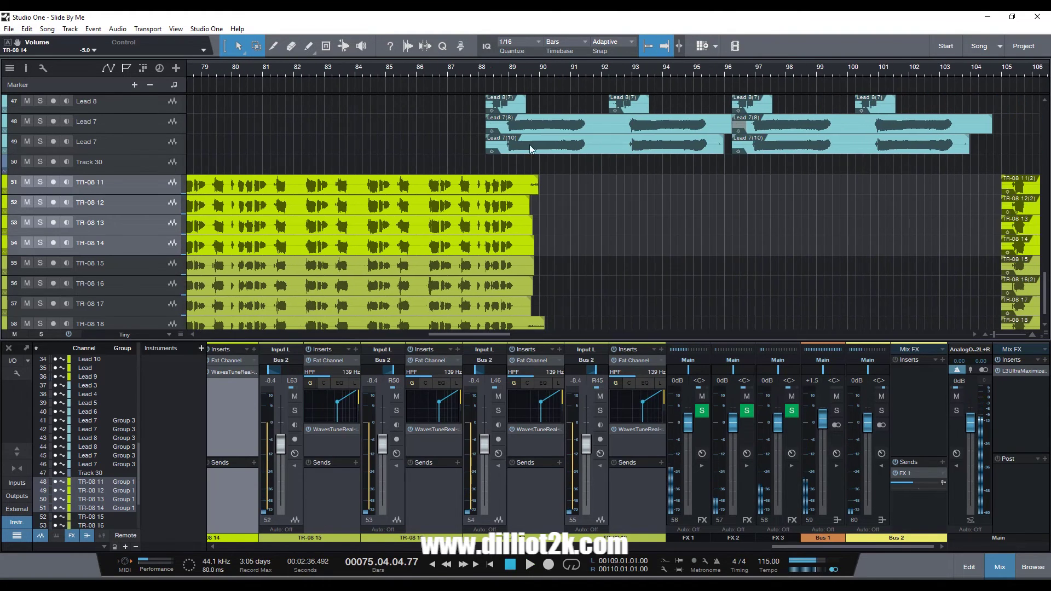
left_click(471, 67)
key("space")
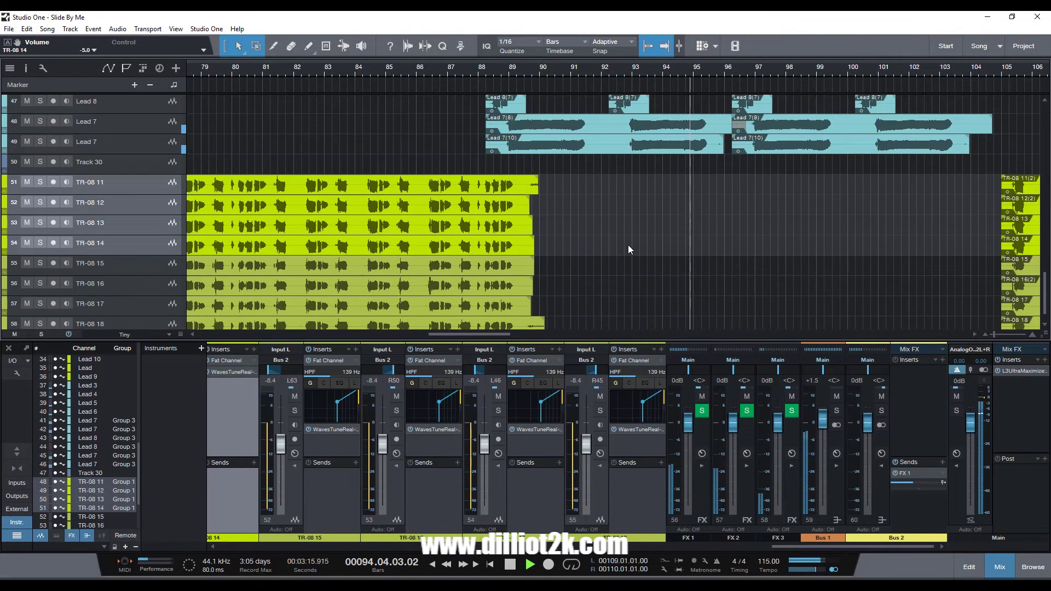
key("space")
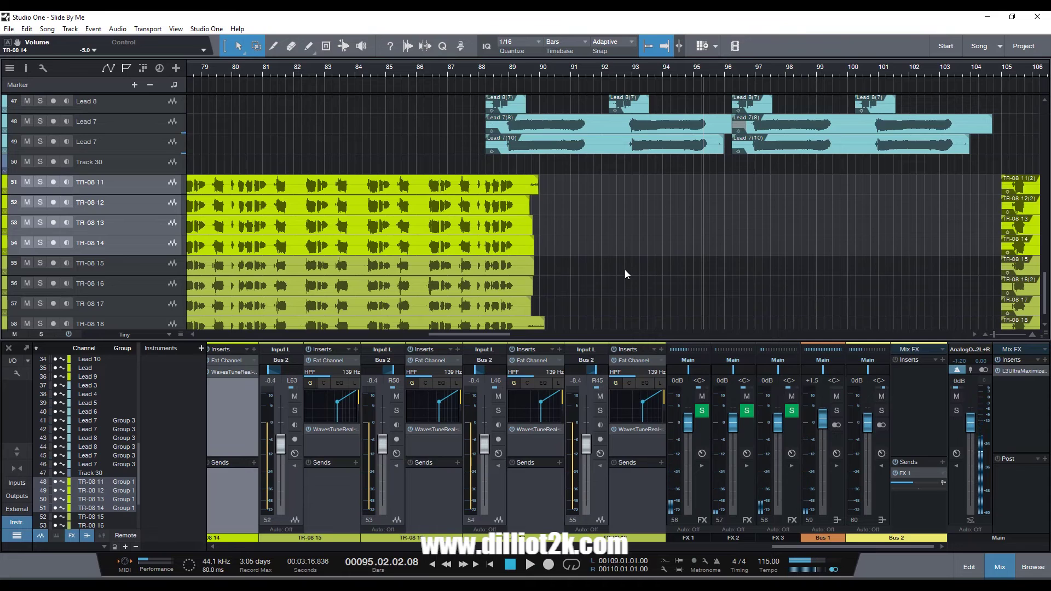